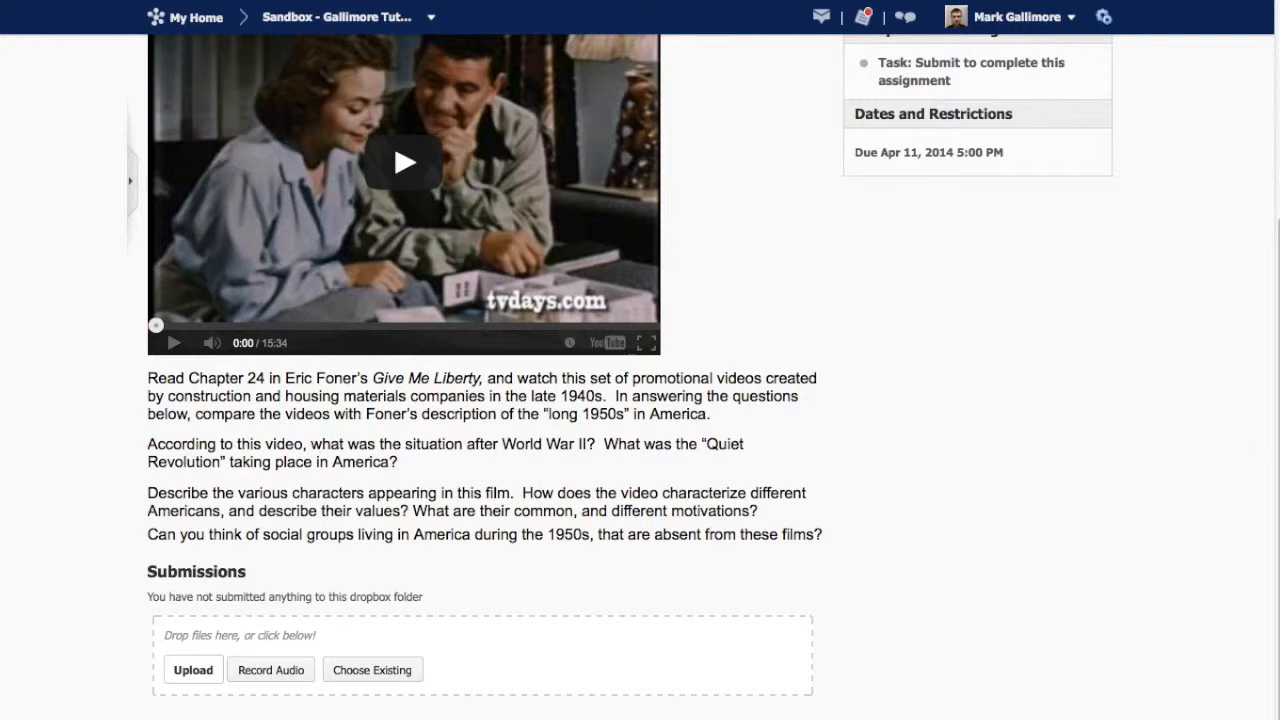
Attach the file 5 124.docx to the assignment's dropbox submission
{"action": "left_click_drag", "start_coordinate": [1279, 178], "coordinate": [692, 646]}
{"action": "scroll", "coordinate": [562, 684], "scroll_direction": "down", "scroll_amount": 1}
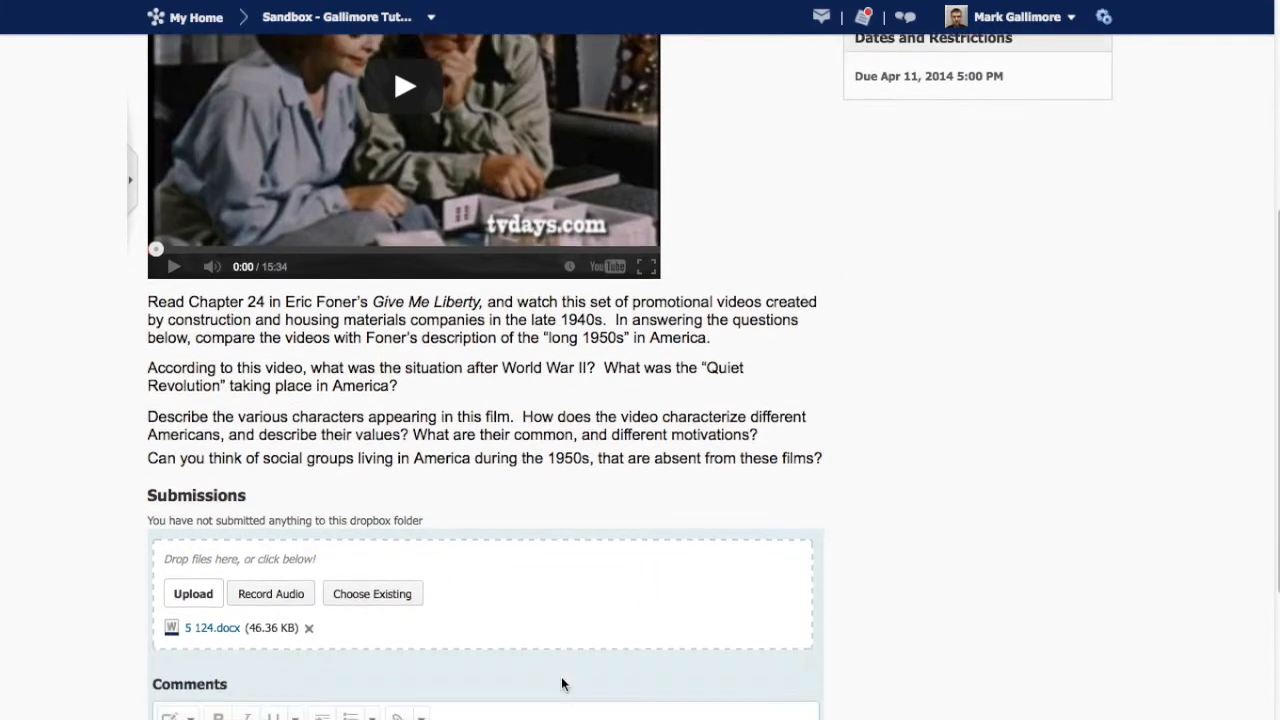
Add a comment telling the professor that this is the assignment submission, with thanks, and submit it
{"action": "scroll", "coordinate": [562, 684], "scroll_direction": "down", "scroll_amount": 3}
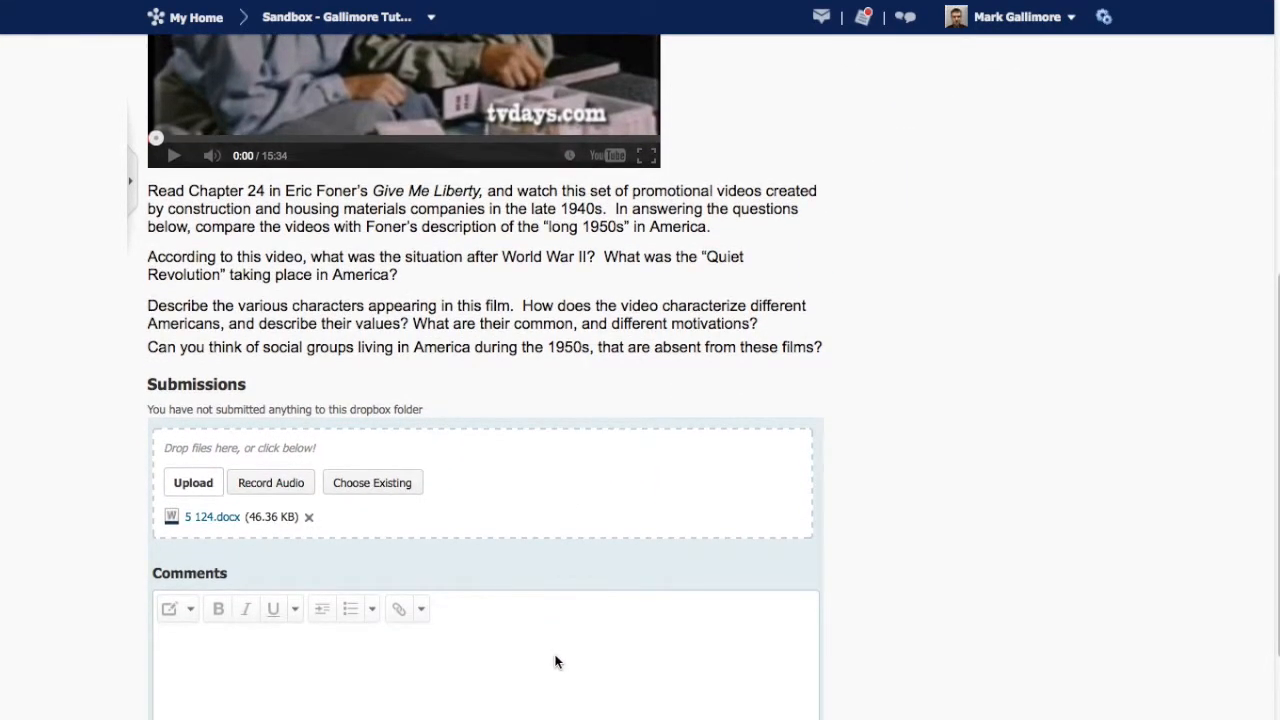
{"action": "left_click", "coordinate": [288, 655]}
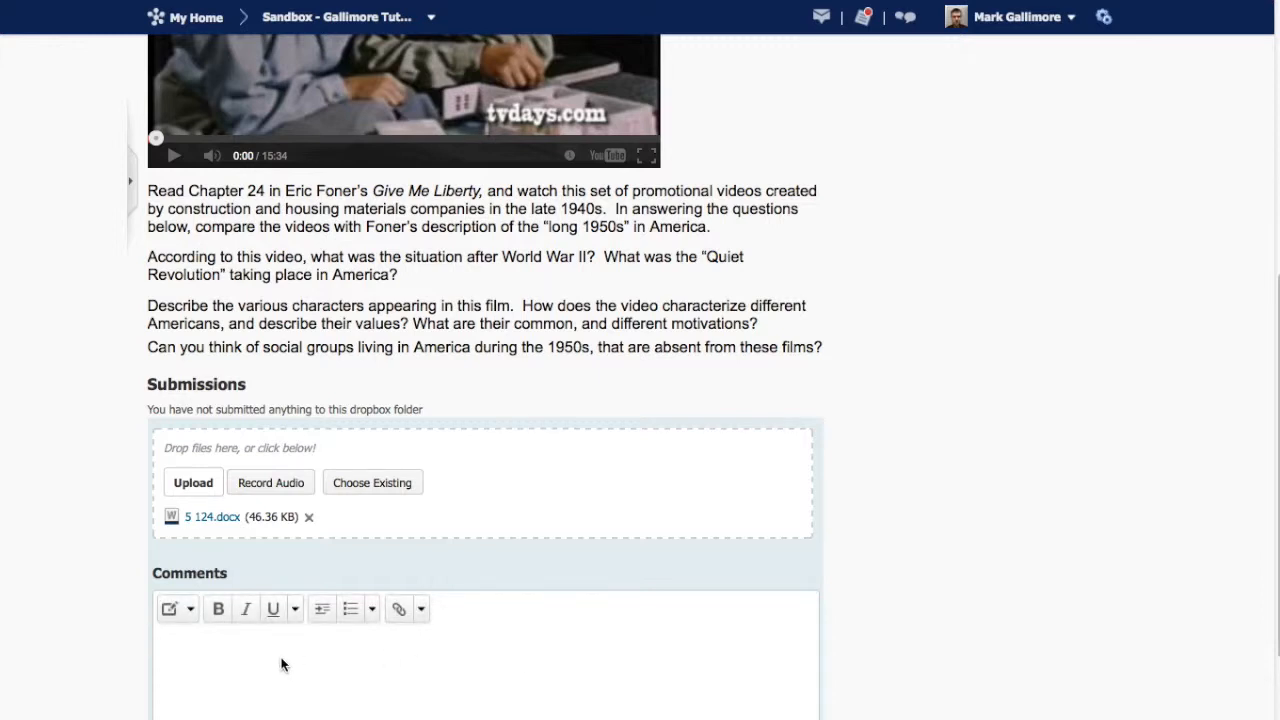
{"action": "type", "text": "Here's my assignment submission, Professor Gallimore.  Thanks!"}
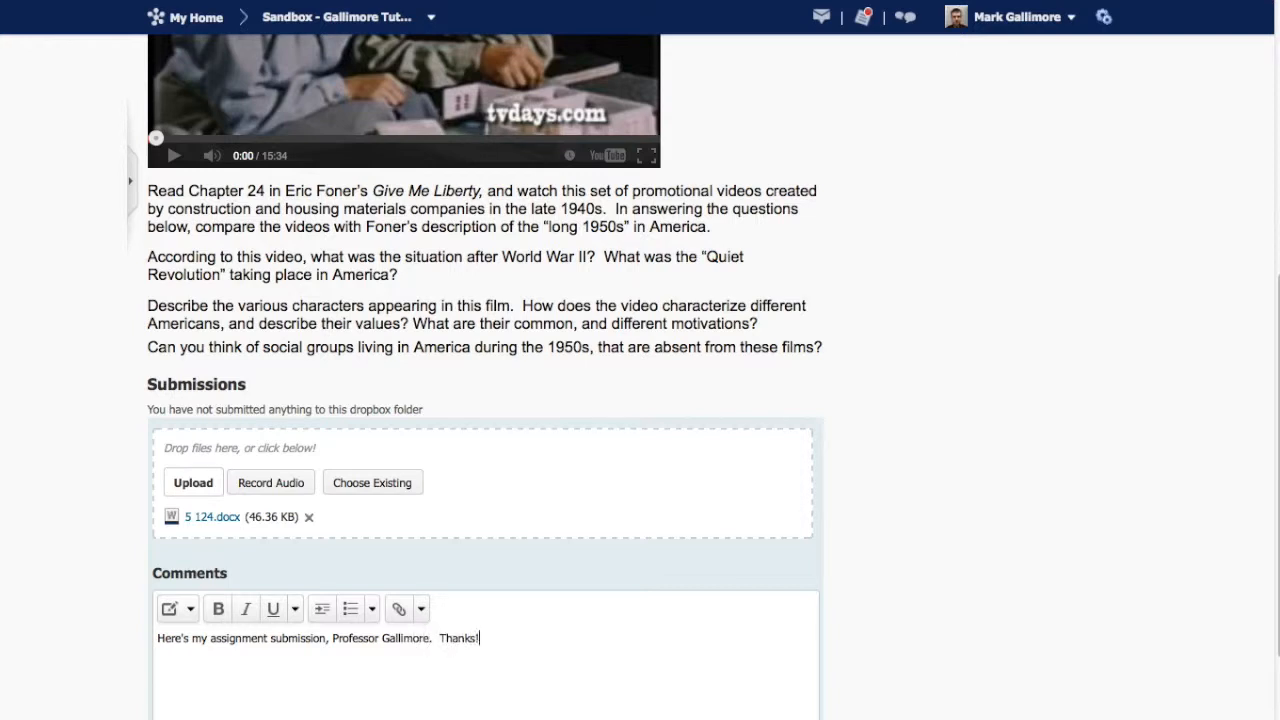
{"action": "scroll", "coordinate": [237, 651], "scroll_direction": "down", "scroll_amount": 2}
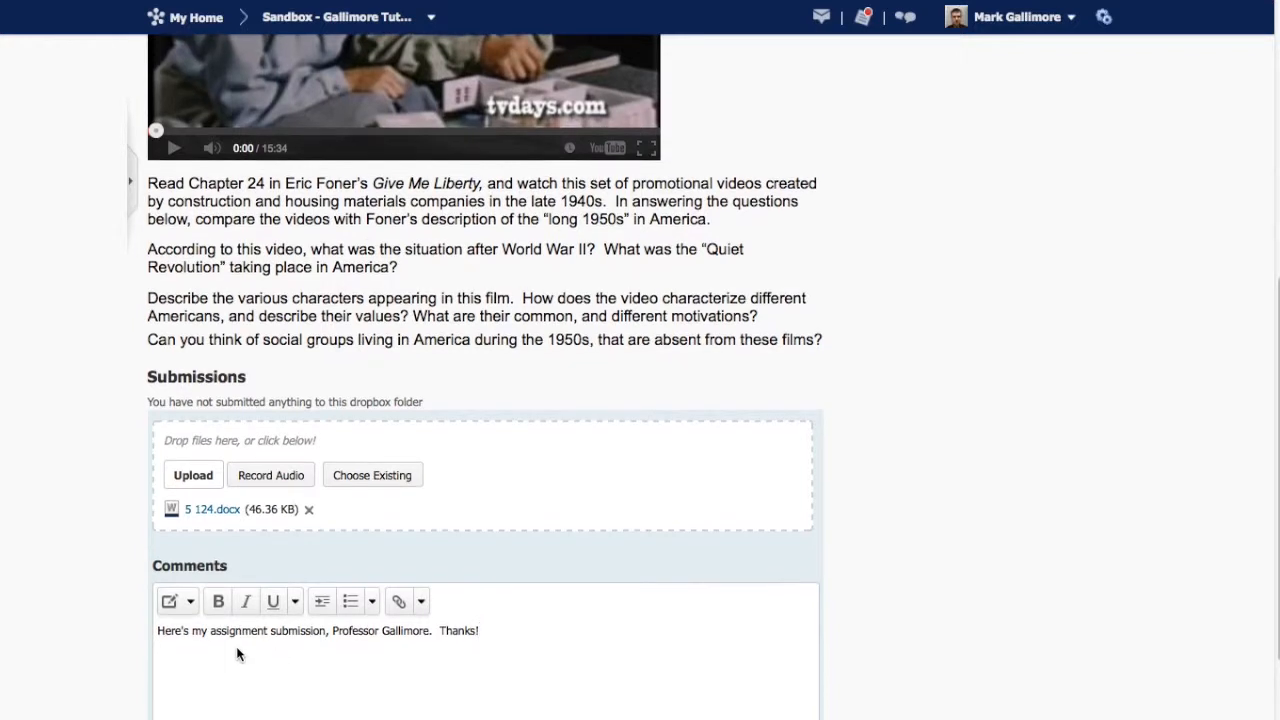
{"action": "left_click", "coordinate": [200, 699]}
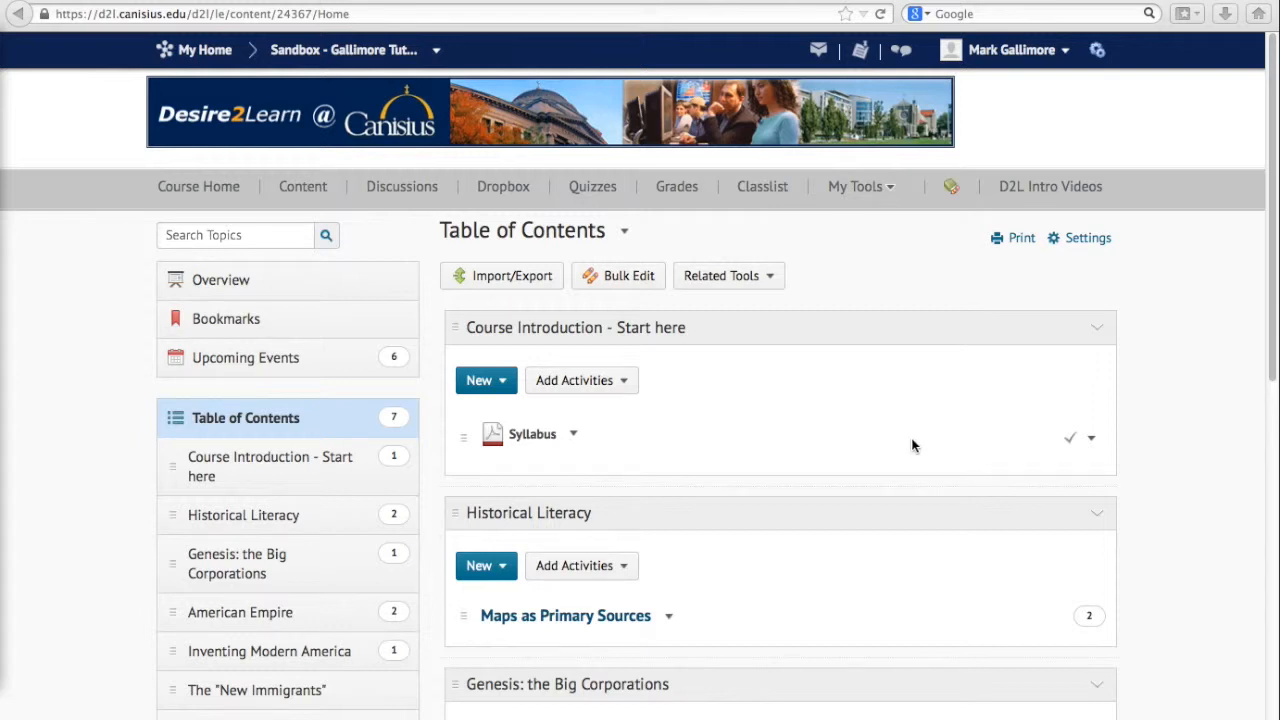
Create a new dropbox folder in the Inventing Modern America module and title it "The Morality of Ford"
{"action": "left_click", "coordinate": [239, 648]}
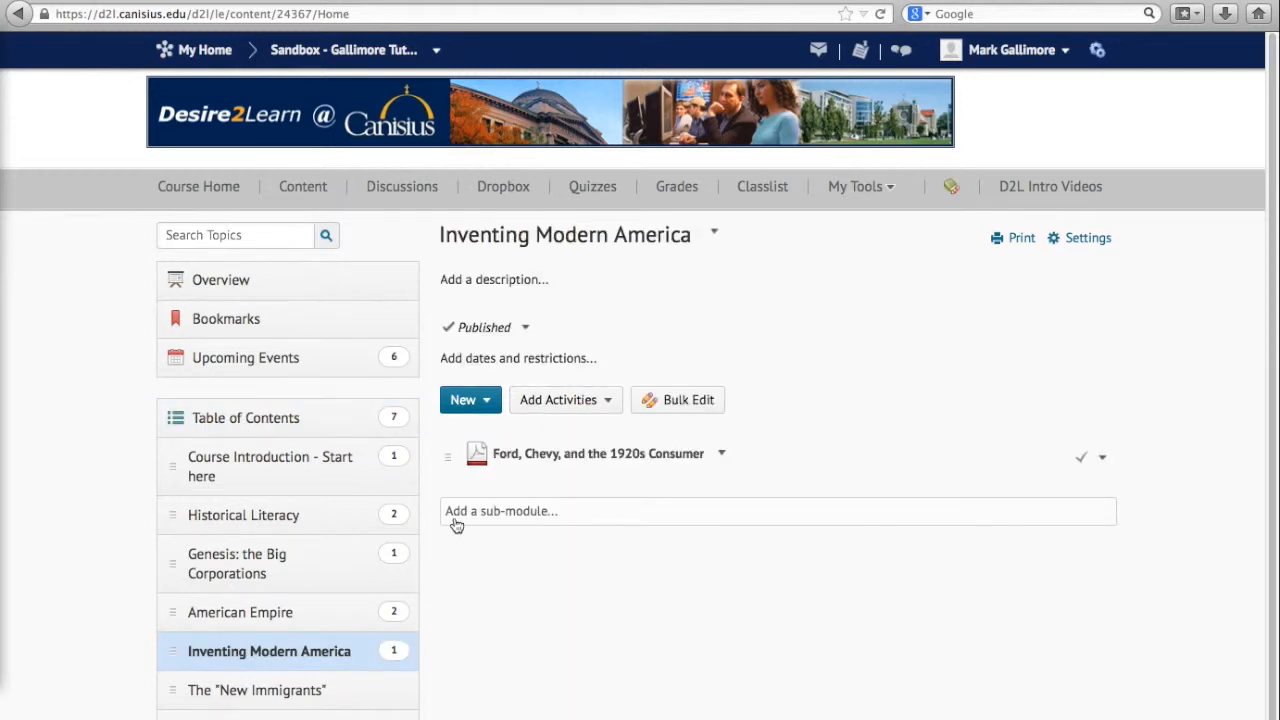
{"action": "left_click", "coordinate": [489, 400]}
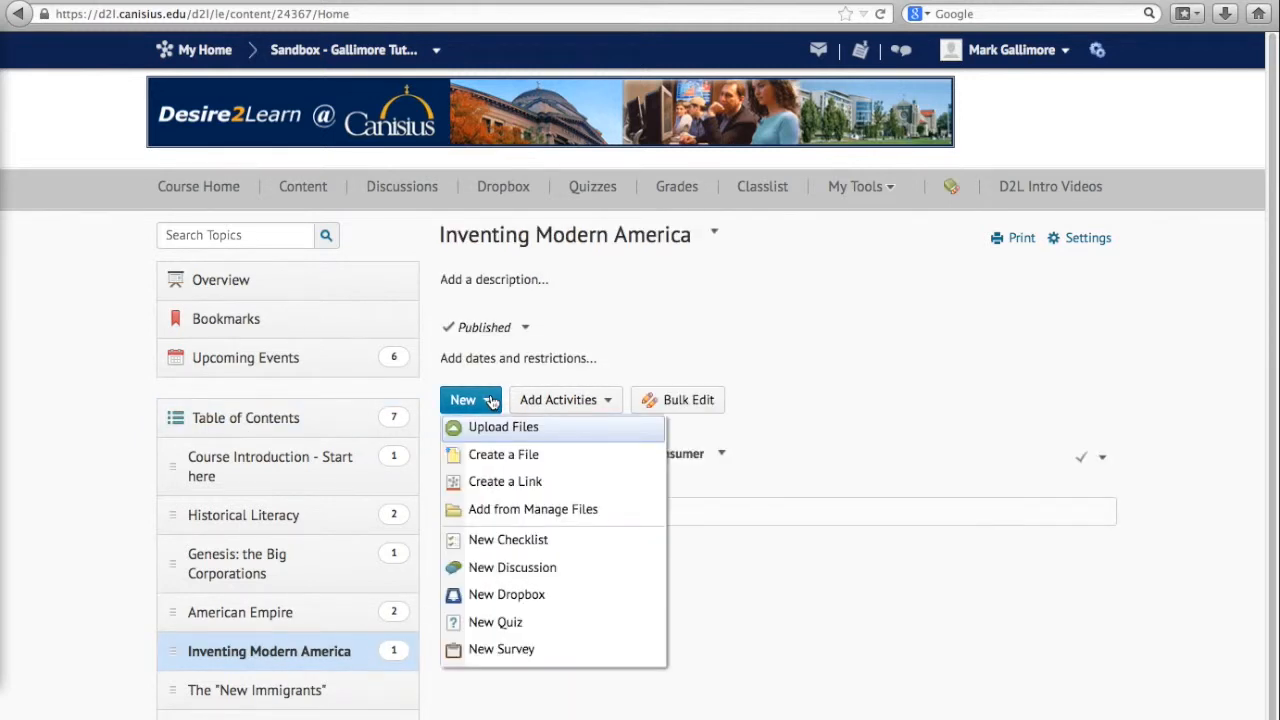
{"action": "left_click", "coordinate": [498, 598]}
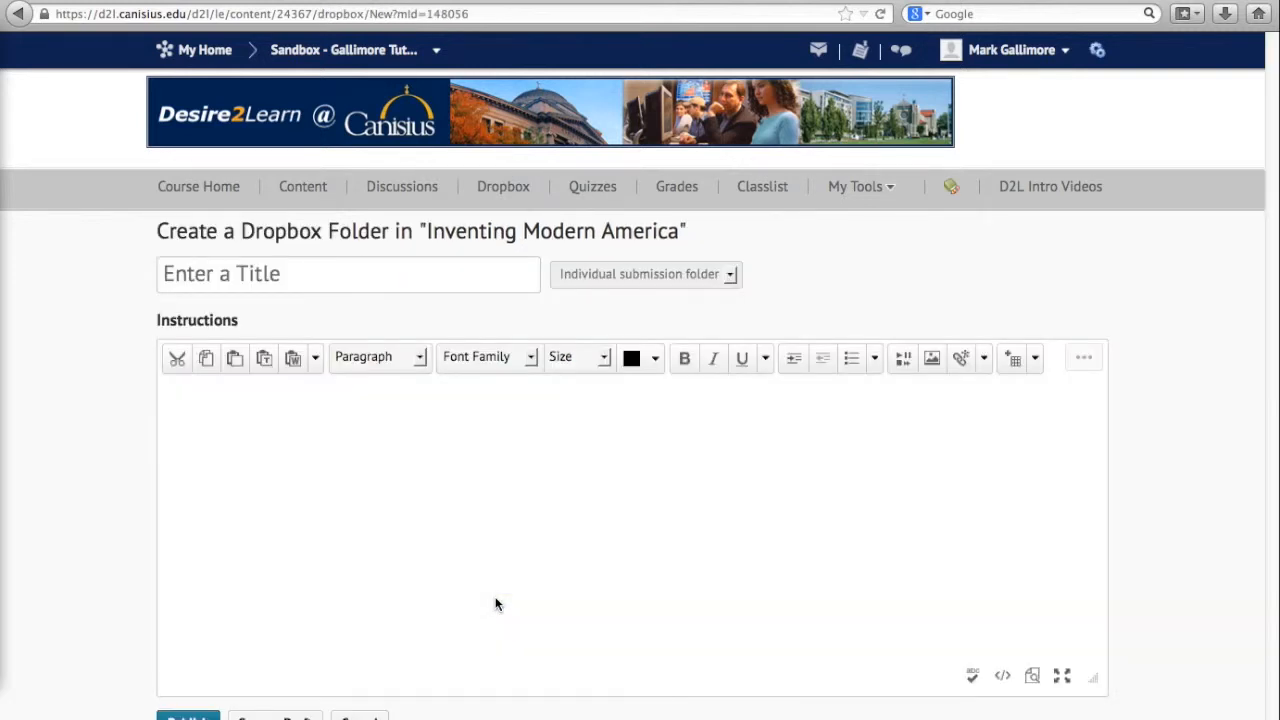
{"action": "left_click", "coordinate": [280, 273]}
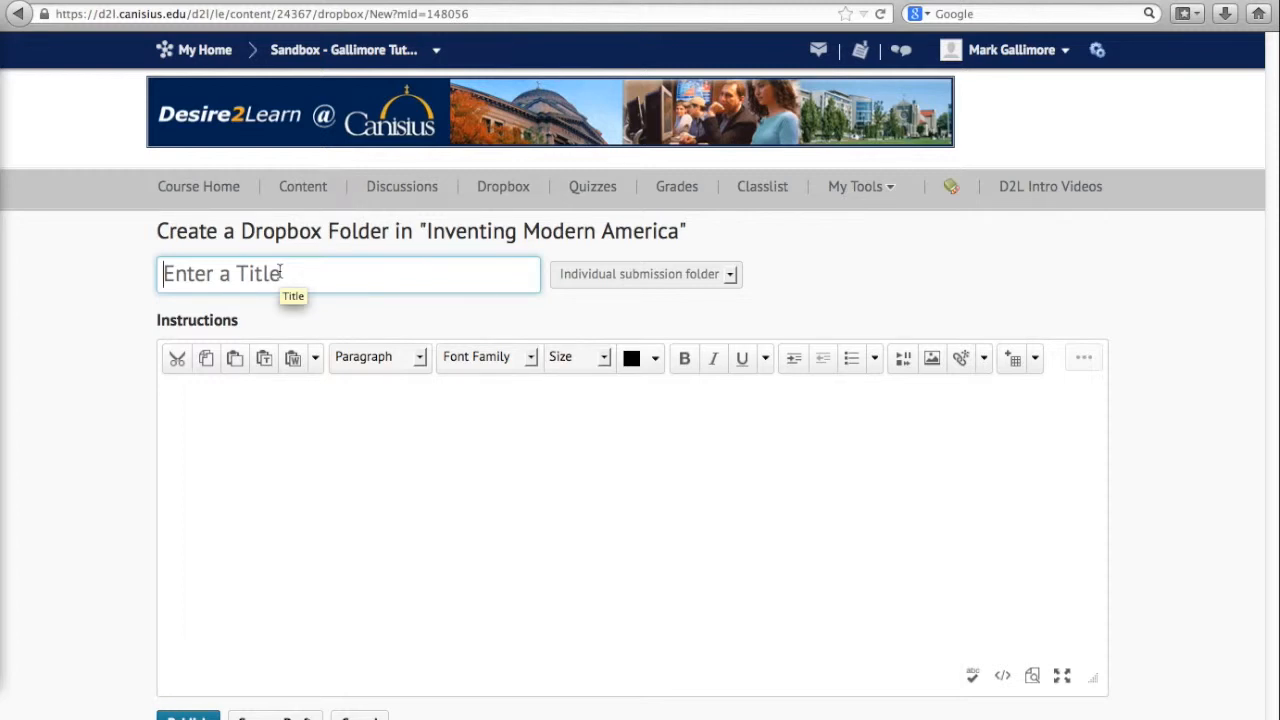
{"action": "type", "text": "T"}
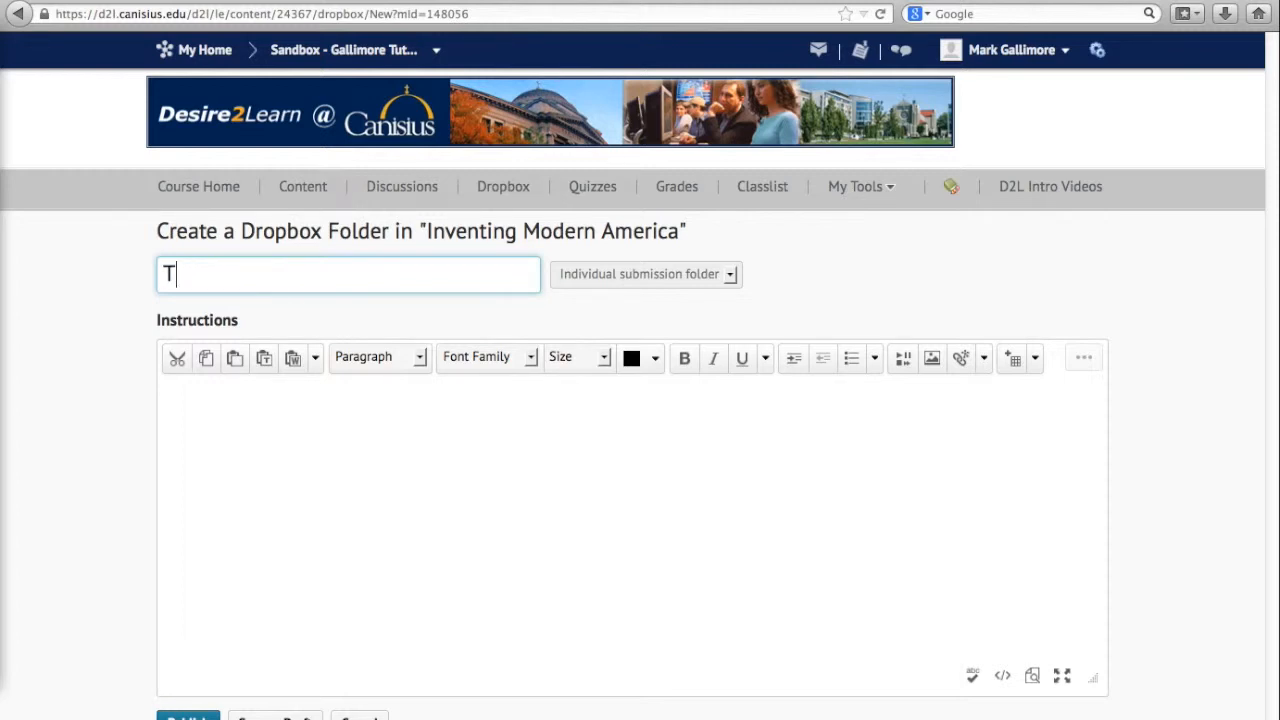
{"action": "type", "text": "he Morality of Ford"}
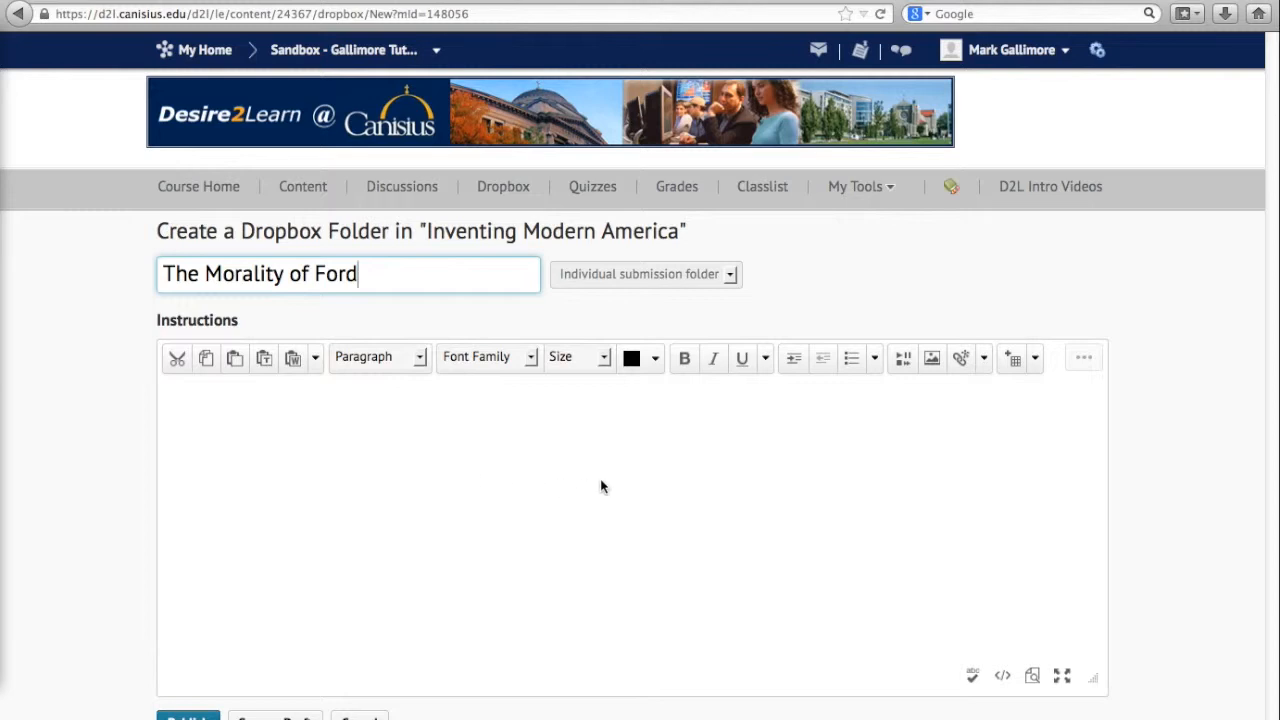
Start inserting an image into the instructions and upload PP 23 6 May Ford payment plan.jpg from the HIS 124 Docs folder
{"action": "left_click", "coordinate": [877, 465]}
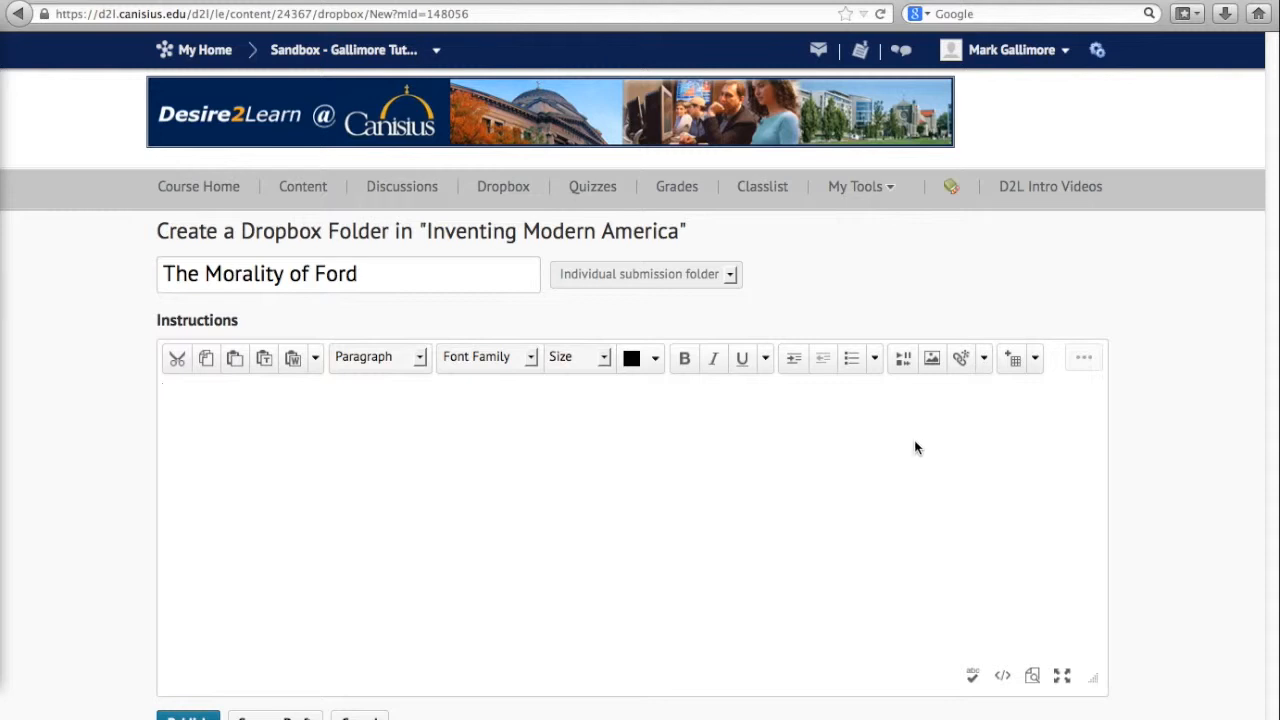
{"action": "left_click", "coordinate": [932, 360]}
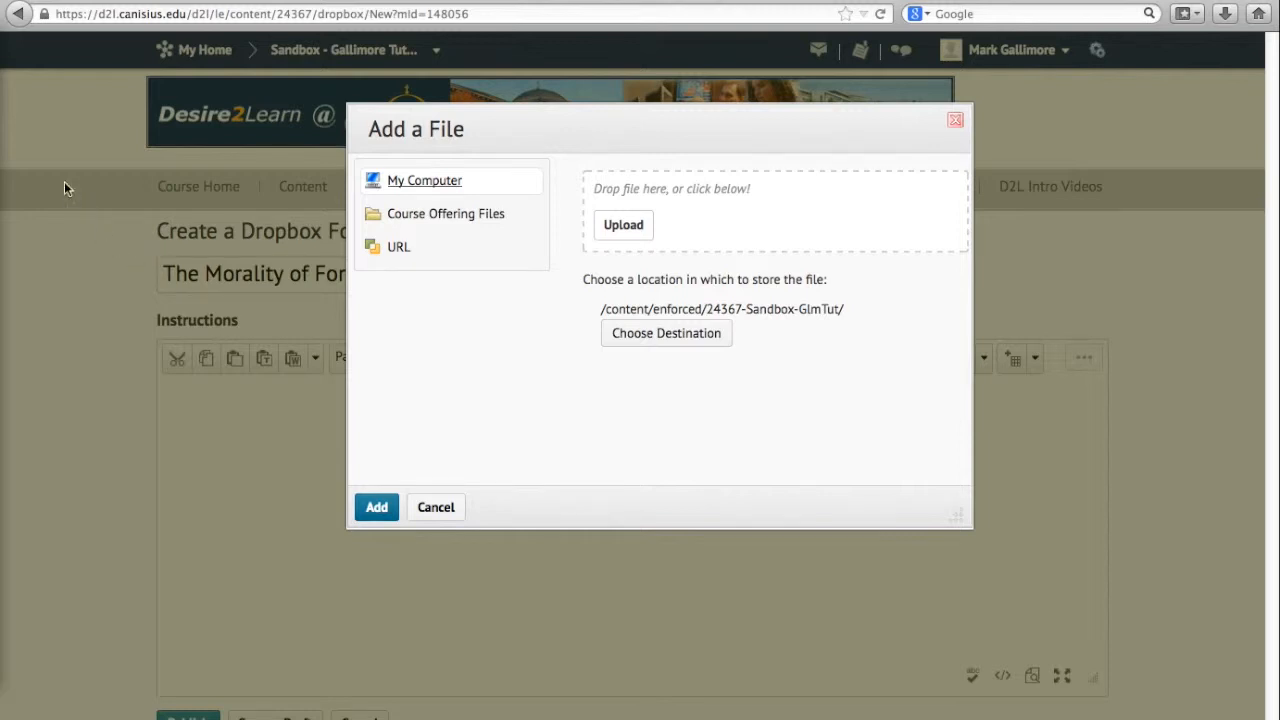
{"action": "left_click", "coordinate": [1, 51]}
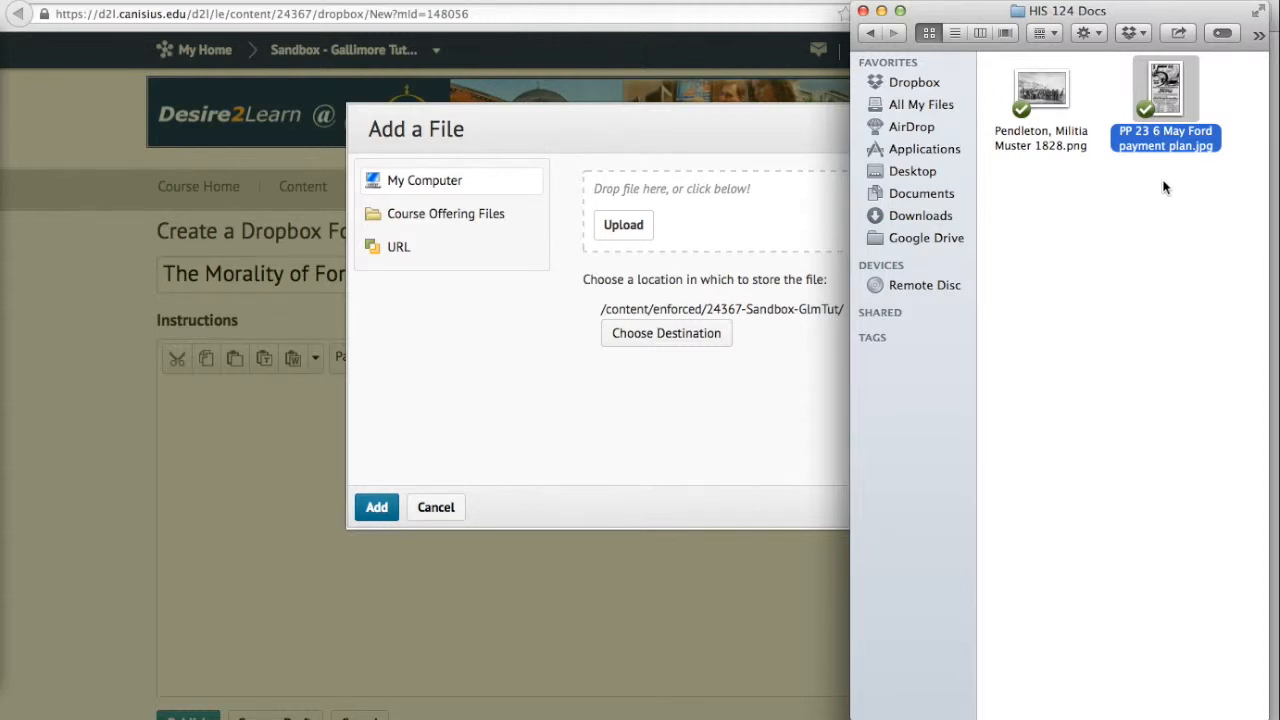
{"action": "left_click_drag", "start_coordinate": [1170, 95], "coordinate": [758, 202]}
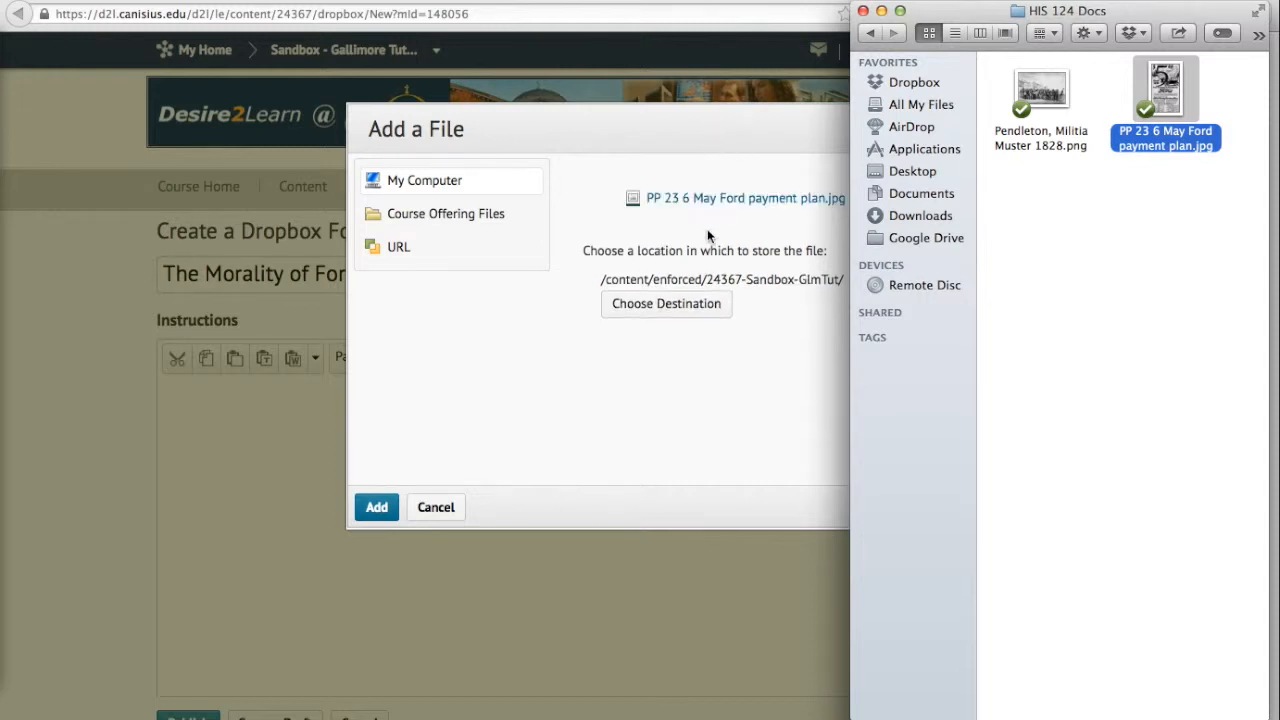
{"action": "left_click", "coordinate": [864, 11]}
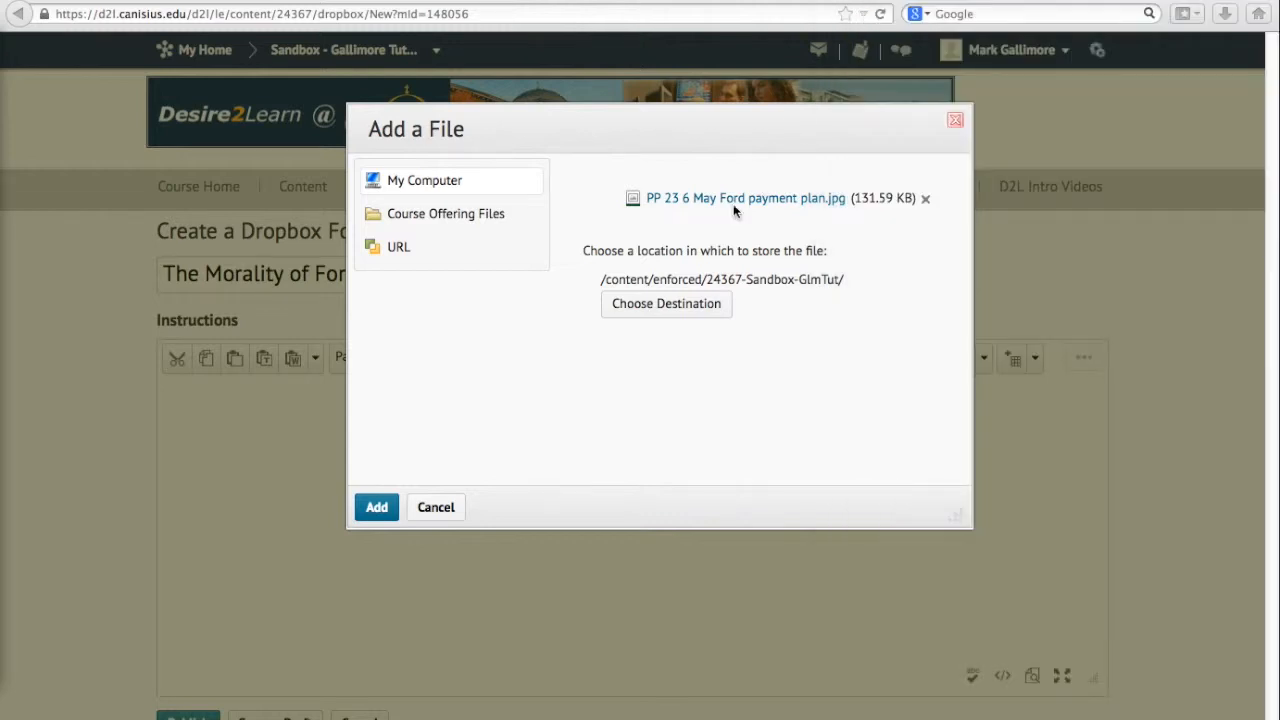
Add the uploaded image with the alternative text "Pittsburgh Press, 1923", replacing the duplicate file in the course
{"action": "left_click", "coordinate": [376, 507]}
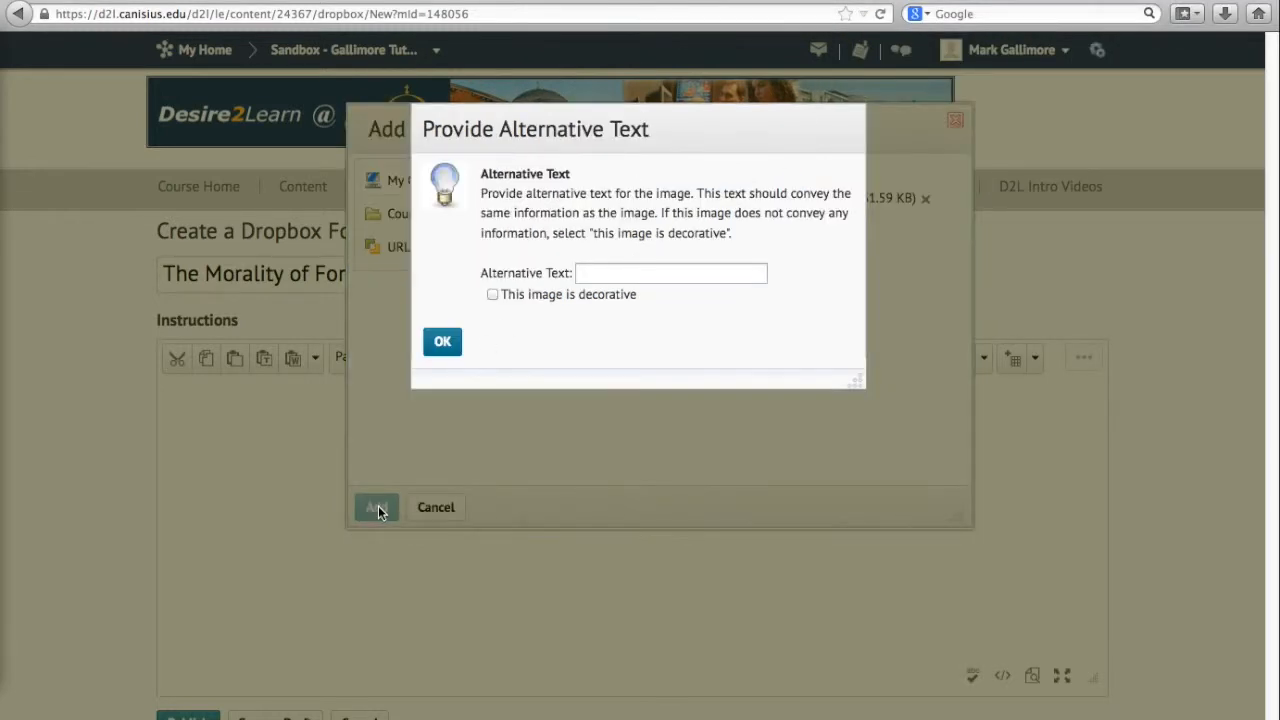
{"action": "left_click", "coordinate": [598, 272]}
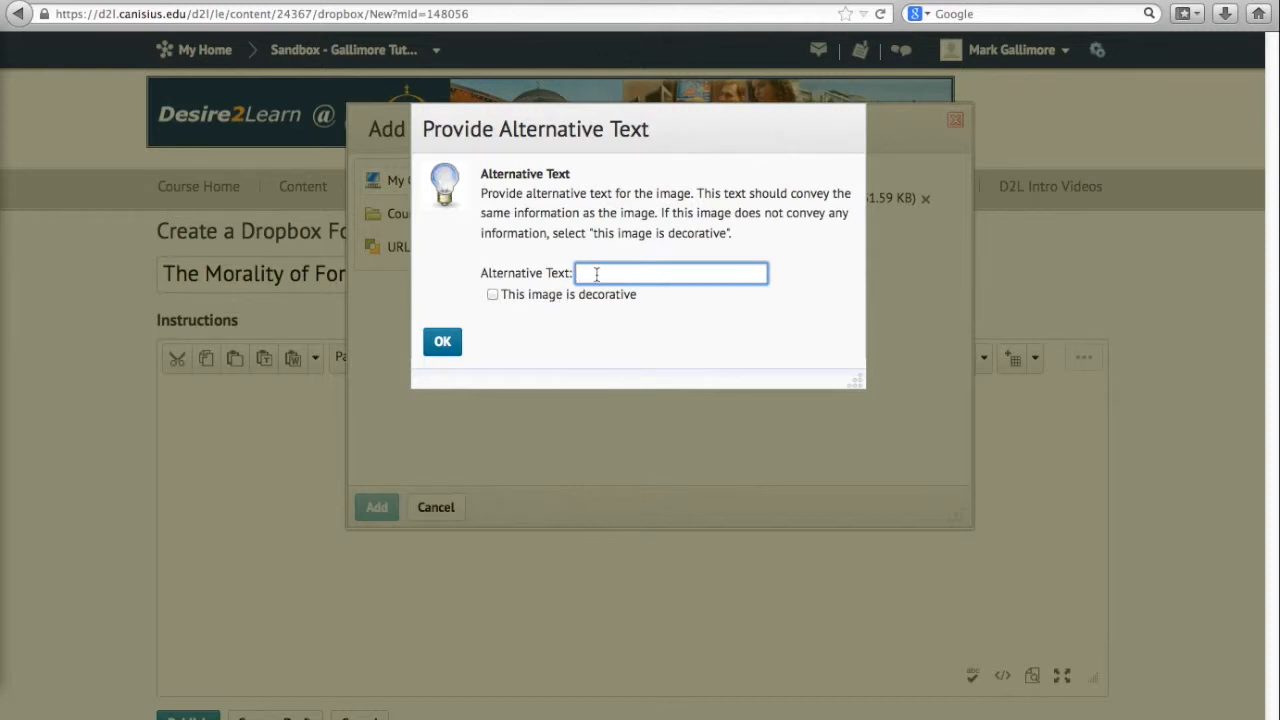
{"action": "type", "text": "Pittsburgh Press, 1923"}
{"action": "left_click", "coordinate": [446, 340]}
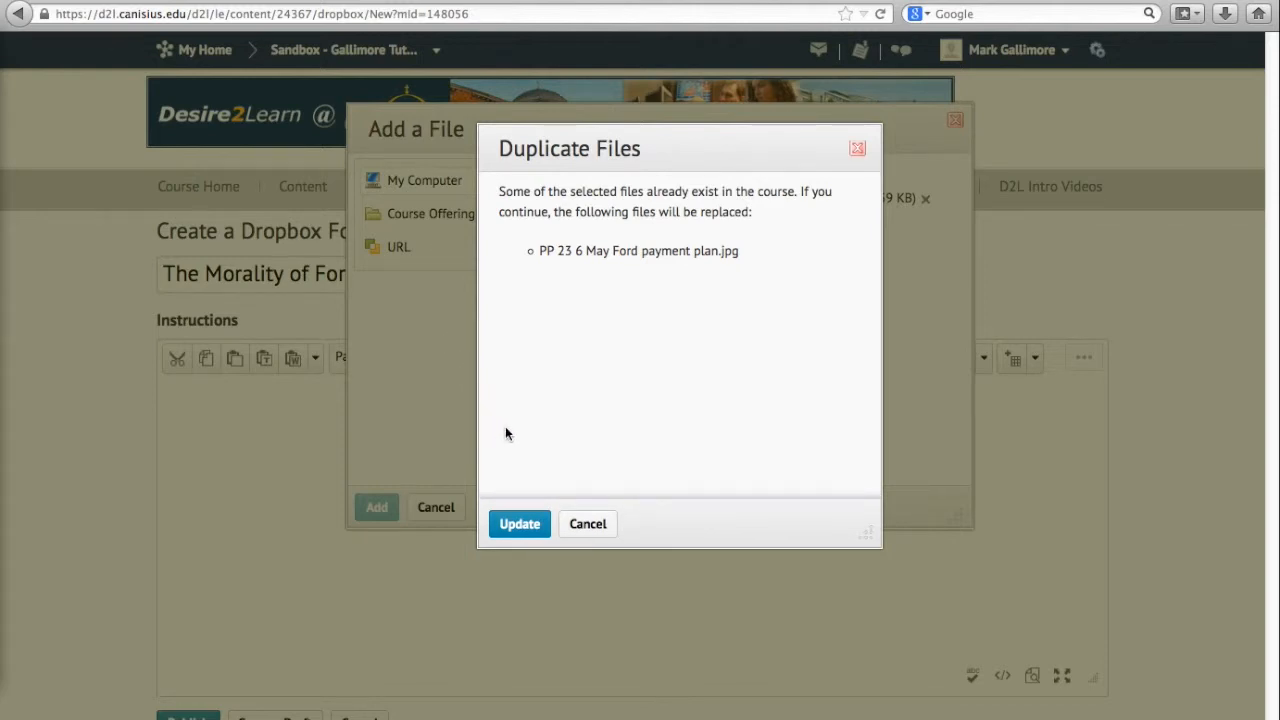
{"action": "left_click", "coordinate": [518, 525]}
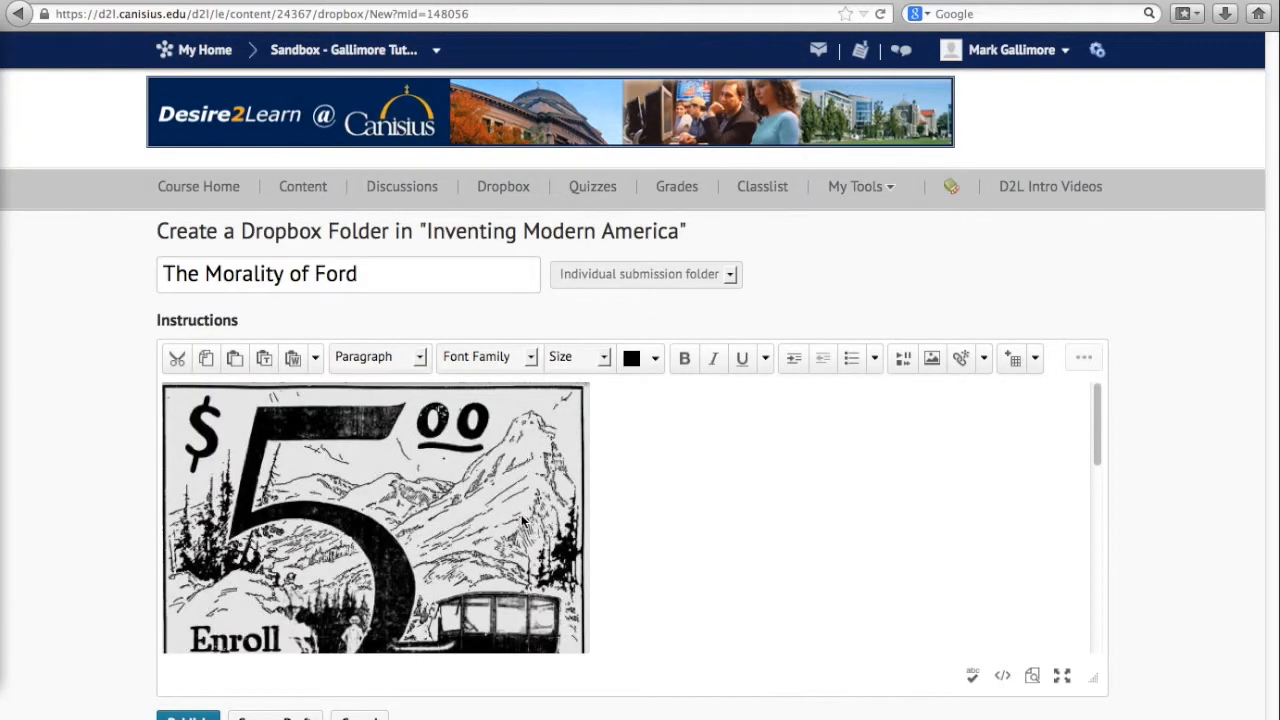
Below the image, write "Compare this Newspaper advertisement from 1923 to our recent course reading on the Auto industry in this era."
{"action": "scroll", "coordinate": [510, 516], "scroll_direction": "down", "scroll_amount": 10}
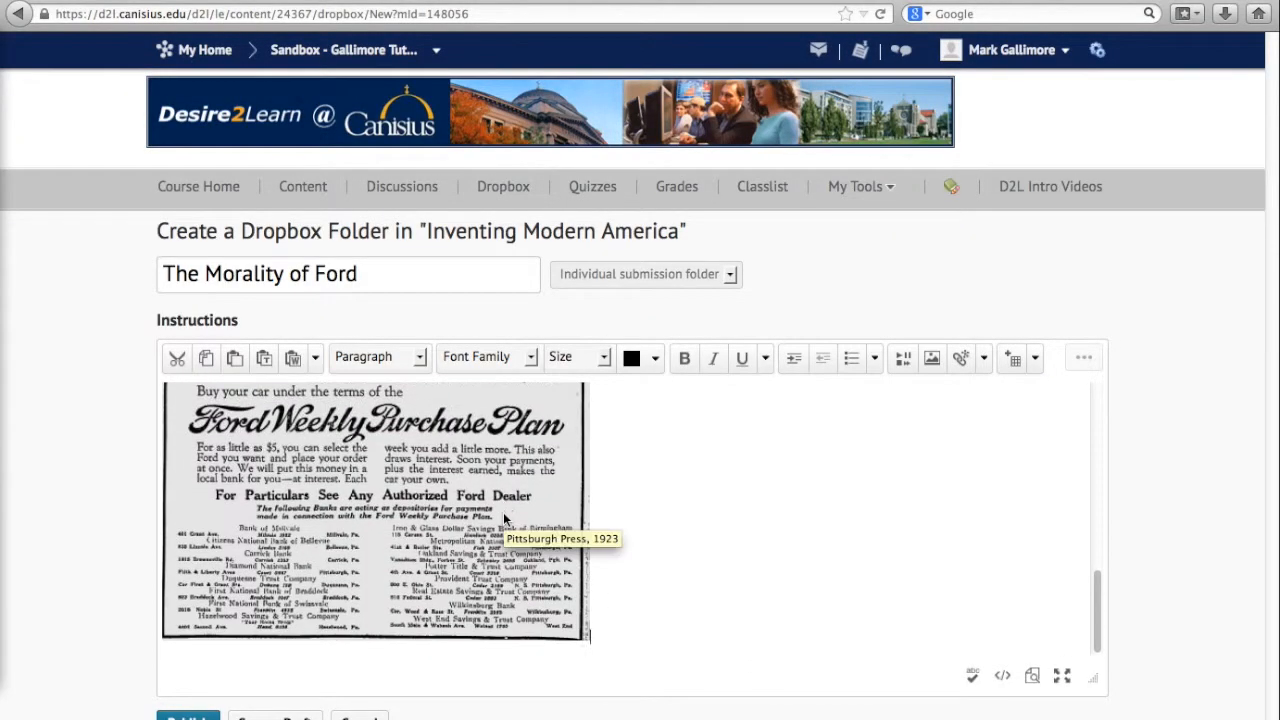
{"action": "scroll", "coordinate": [503, 512], "scroll_direction": "up", "scroll_amount": 10}
{"action": "scroll", "coordinate": [503, 512], "scroll_direction": "down", "scroll_amount": 2}
{"action": "scroll", "coordinate": [503, 512], "scroll_direction": "down", "scroll_amount": 8}
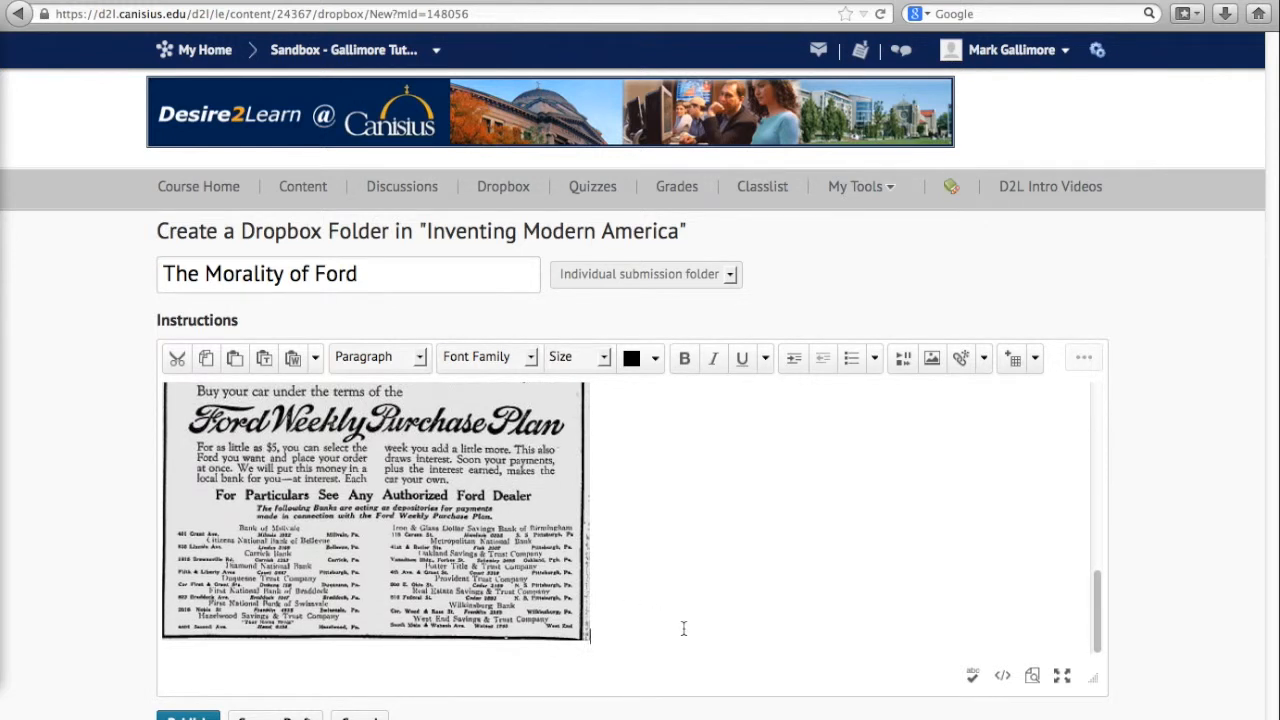
{"action": "key", "text": "Return"}
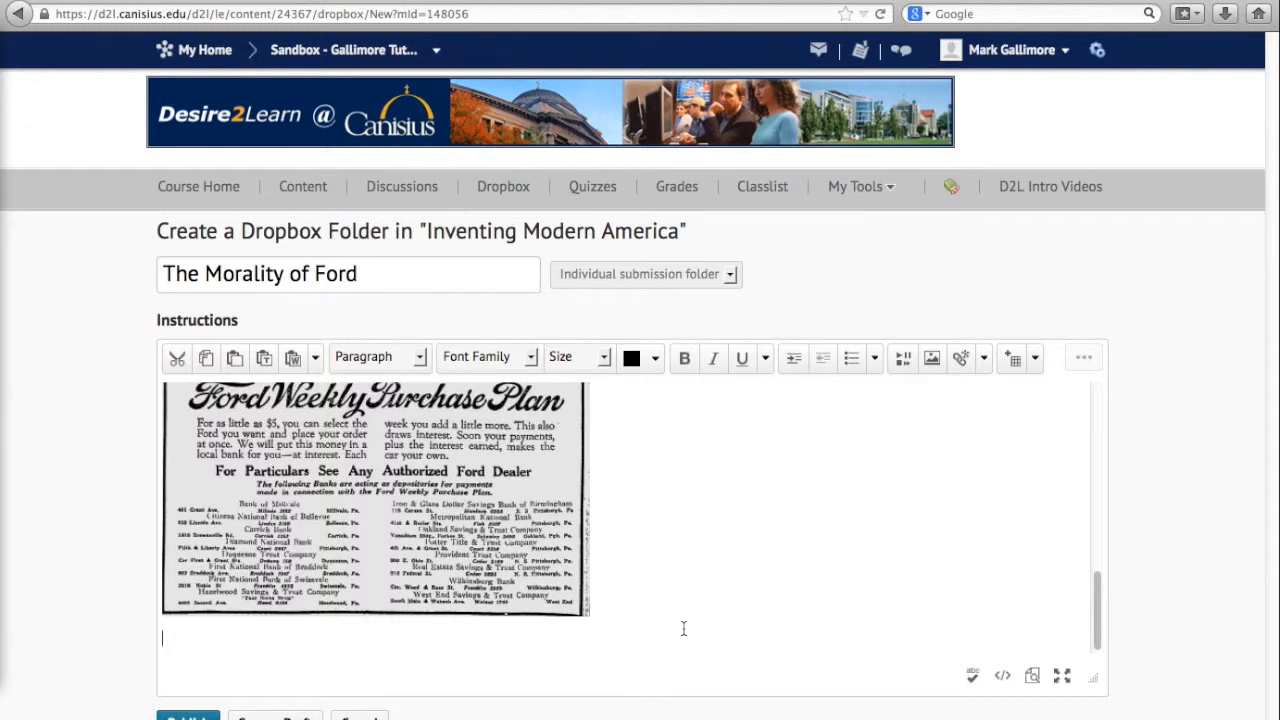
{"action": "type", "text": "Compare this Newspape"}
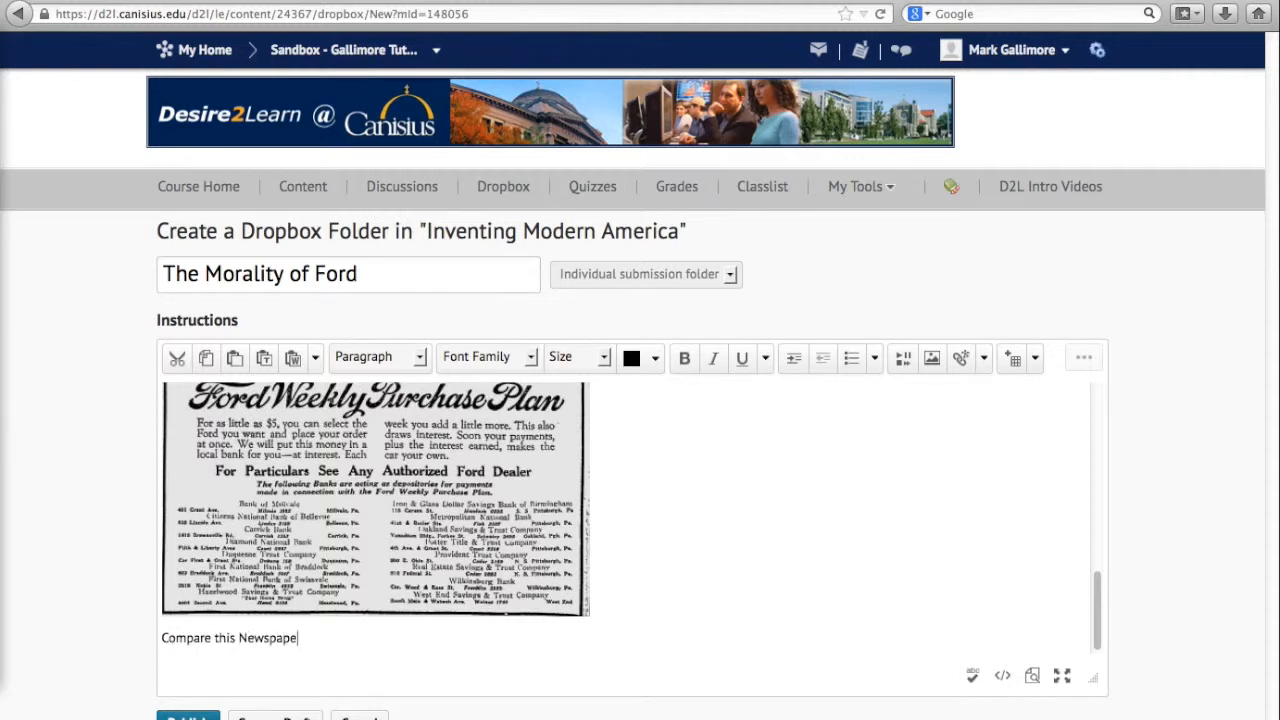
{"action": "type", "text": "r advertisement from 1923 to"}
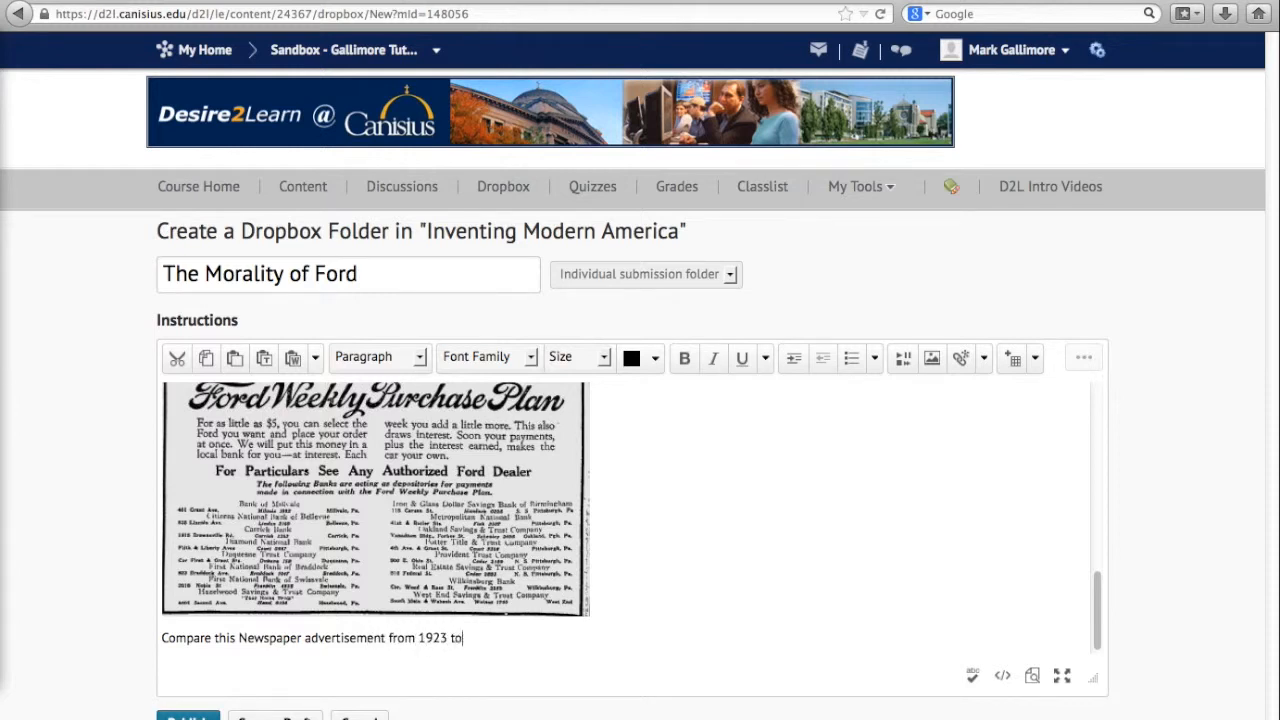
{"action": "type", "text": " our recent course reading on the Aut"}
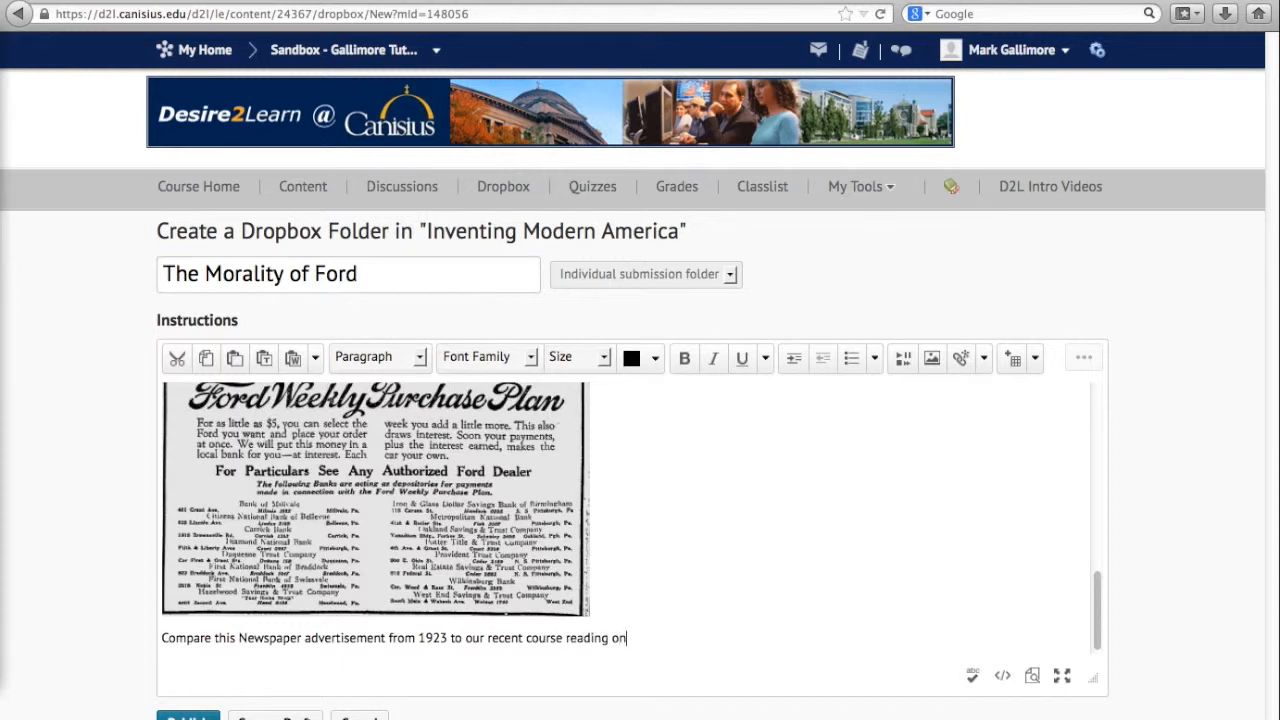
{"action": "type", "text": "o industry in this era.  Whta"}
Add the questions "What aspects of Ford's business model are visible here? How was General Motors' way of selling cars different?"
{"action": "key", "text": "BackSpace"}
{"action": "key", "text": "BackSpace"}
{"action": "type", "text": "at aspects of Ford's business model are visible here?  How was "}
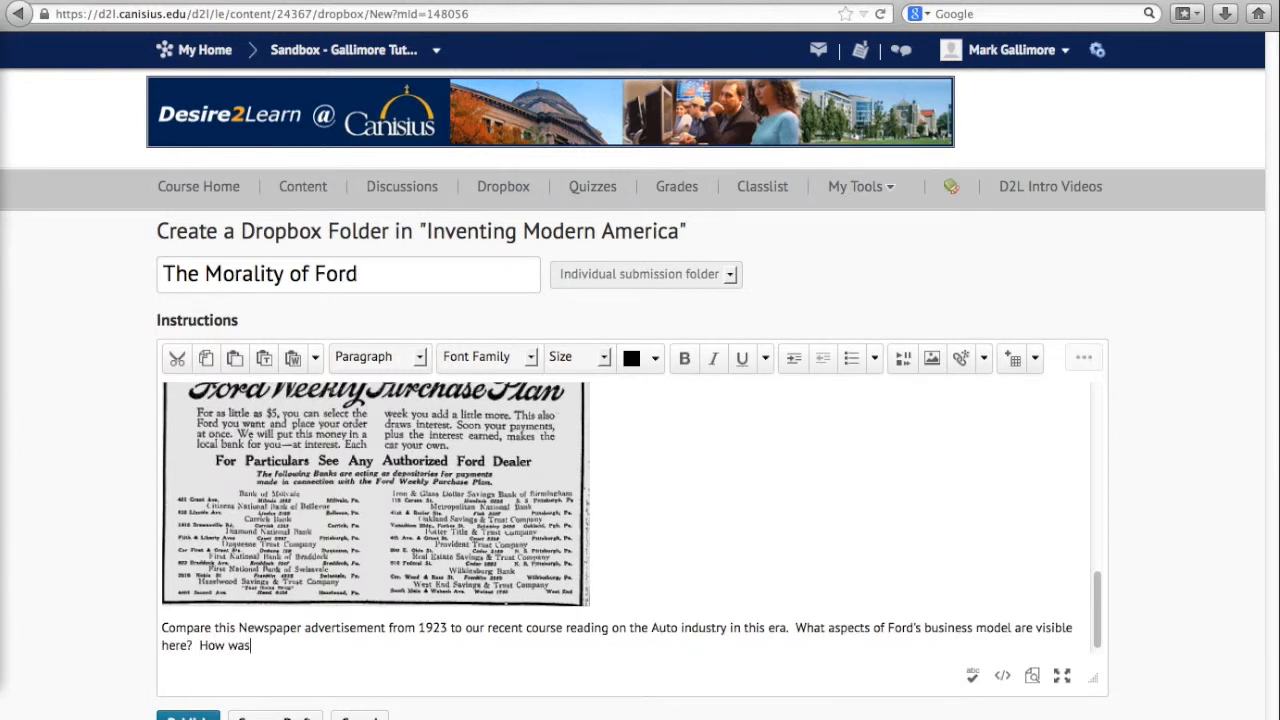
{"action": "type", "text": "General MOtor"}
{"action": "key", "text": "BackSpace"}
{"action": "key", "text": "BackSpace"}
{"action": "key", "text": "BackSpace"}
{"action": "key", "text": "BackSpace"}
{"action": "type", "text": "otors' way of "}
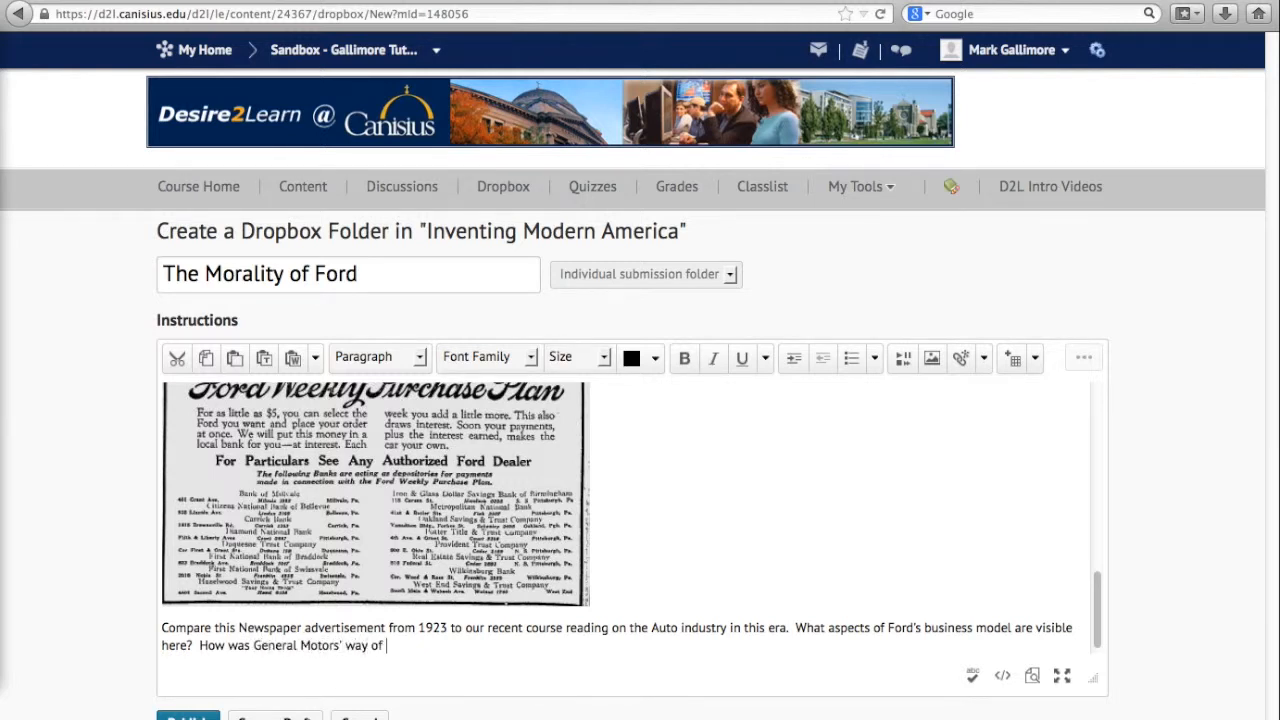
{"action": "type", "text": "selling cars different?"}
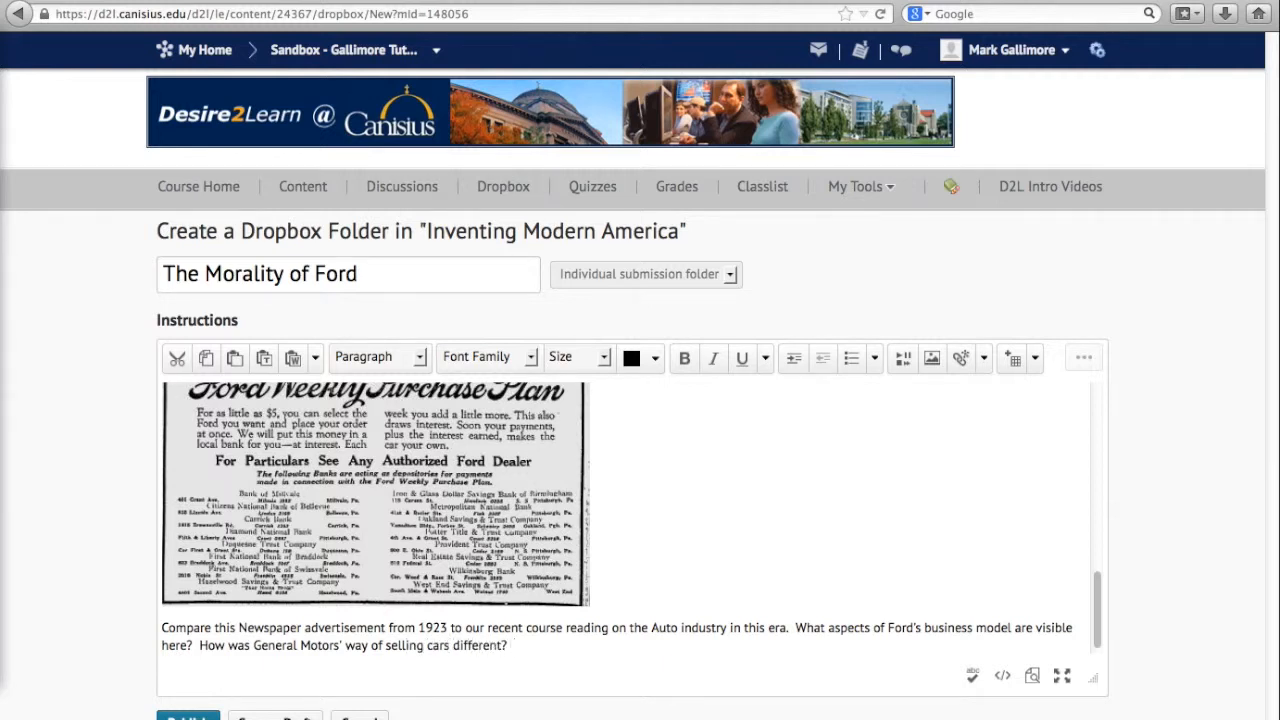
Finish the instructions with "Answer in 400 words. This is due 11 April at 5:00 pm." and publish the dropbox folder
{"action": "type", "text": "  Answer in 400 words."}
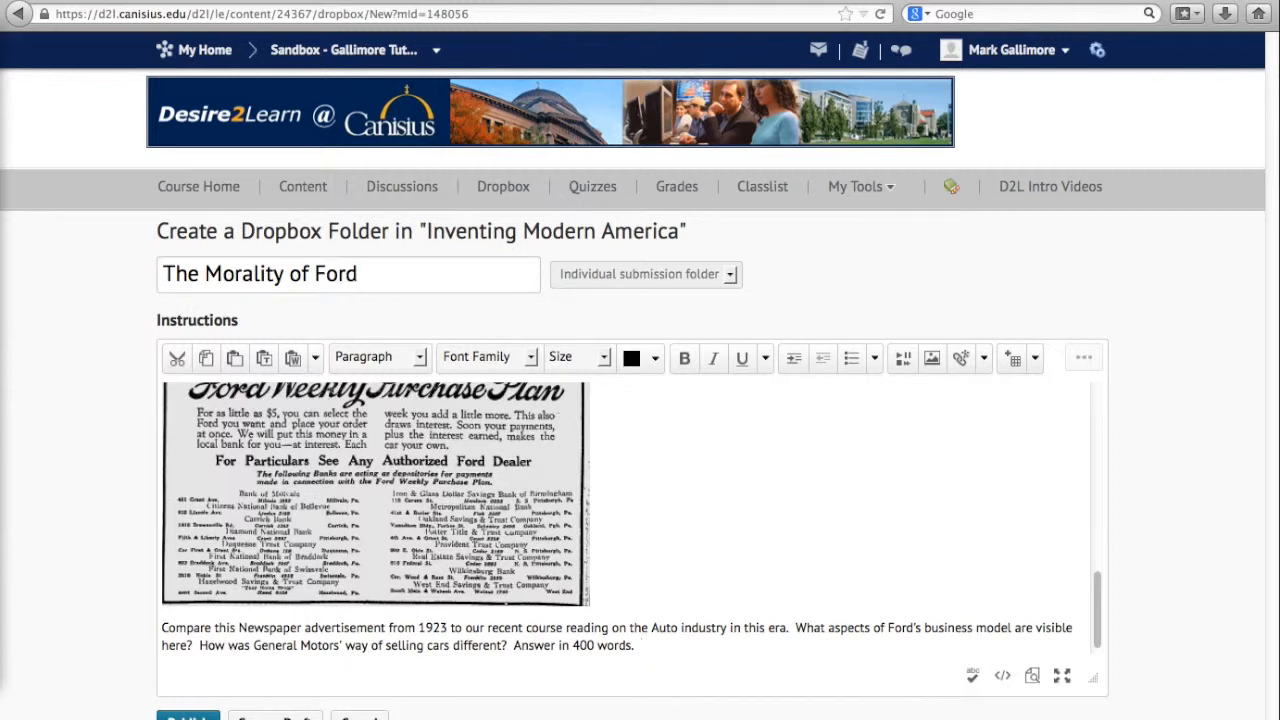
{"action": "type", "text": "This is due 11 April at 5"}
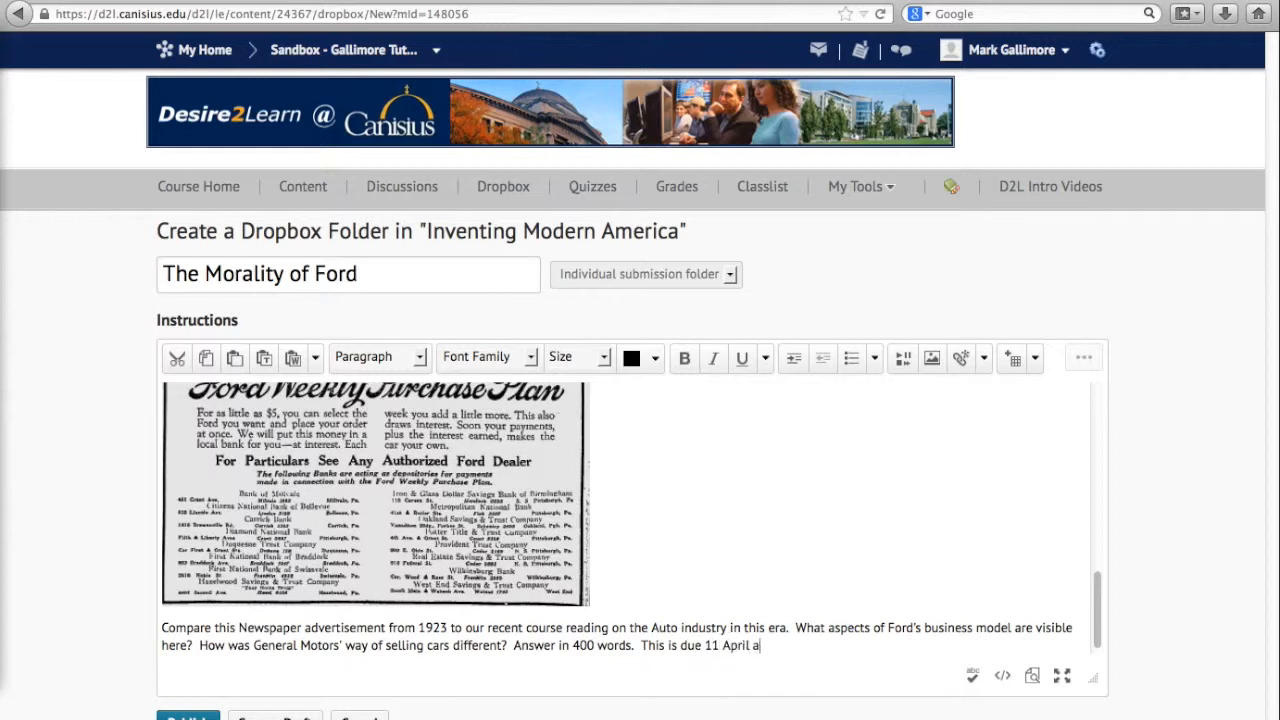
{"action": "type", "text": ":00 pm."}
{"action": "left_click", "coordinate": [188, 716]}
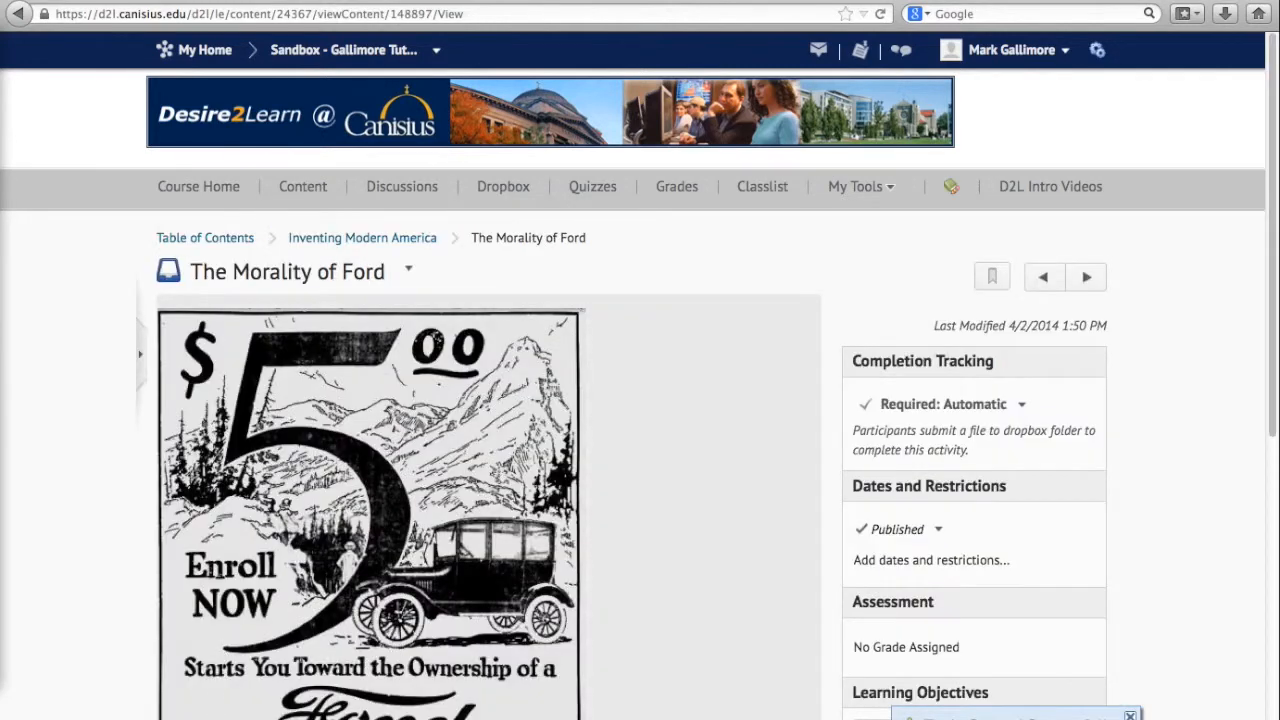
Review the published assignment's image and instructions, and return to its Dates and Restrictions settings
{"action": "scroll", "coordinate": [390, 660], "scroll_direction": "down", "scroll_amount": 10}
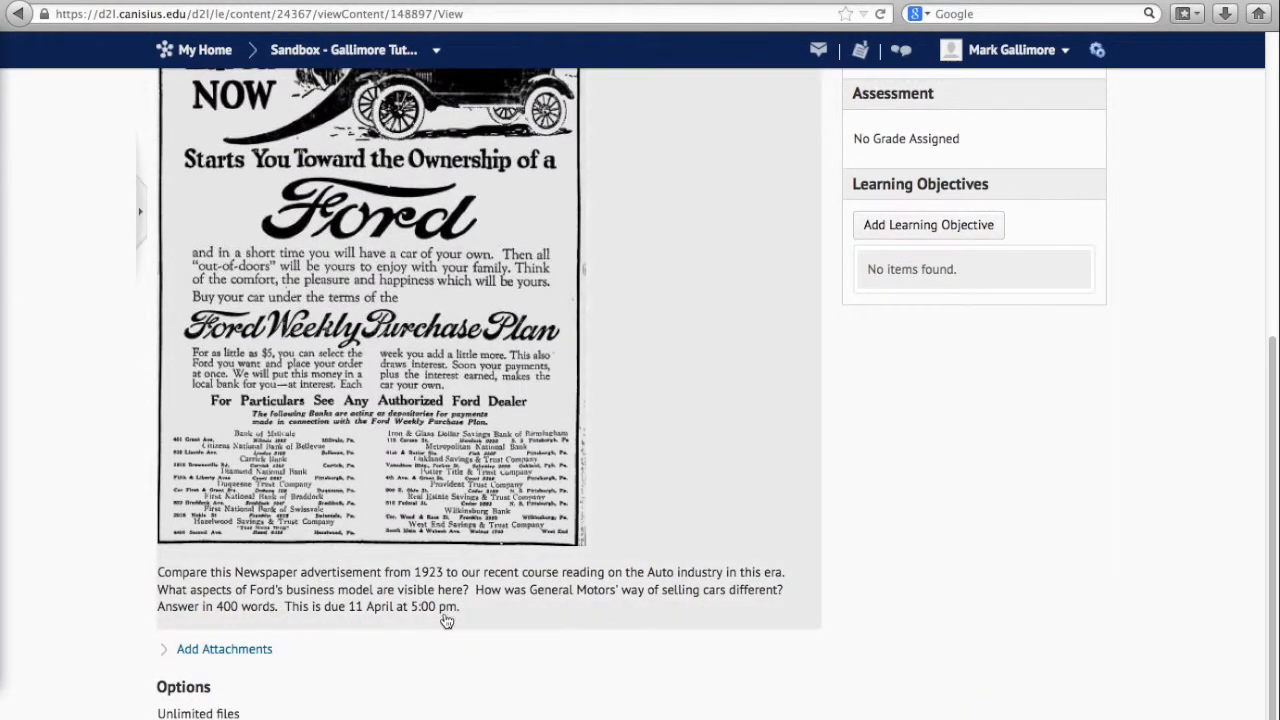
{"action": "scroll", "coordinate": [480, 634], "scroll_direction": "up", "scroll_amount": 3}
{"action": "scroll", "coordinate": [482, 632], "scroll_direction": "up", "scroll_amount": 5}
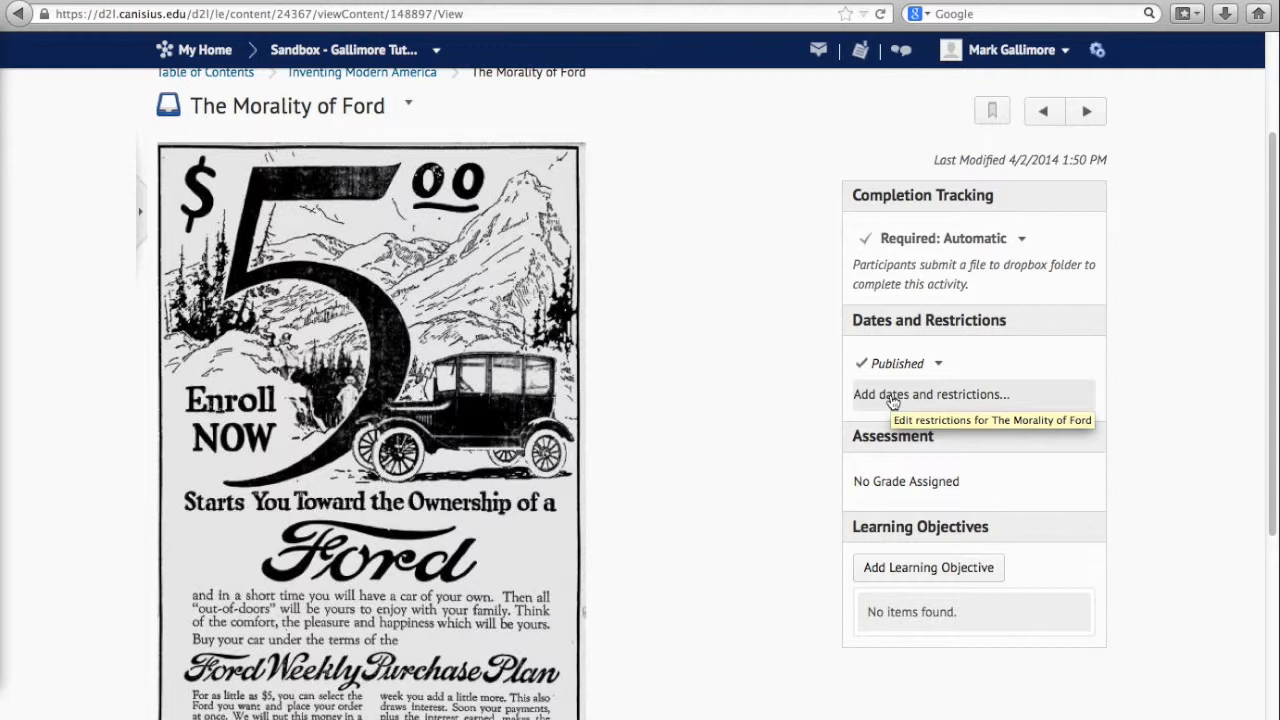
Add a due date of 4/11/2014 at 5:00 PM to The Morality of Ford dropbox folder and save the updated dates
{"action": "left_click", "coordinate": [893, 397]}
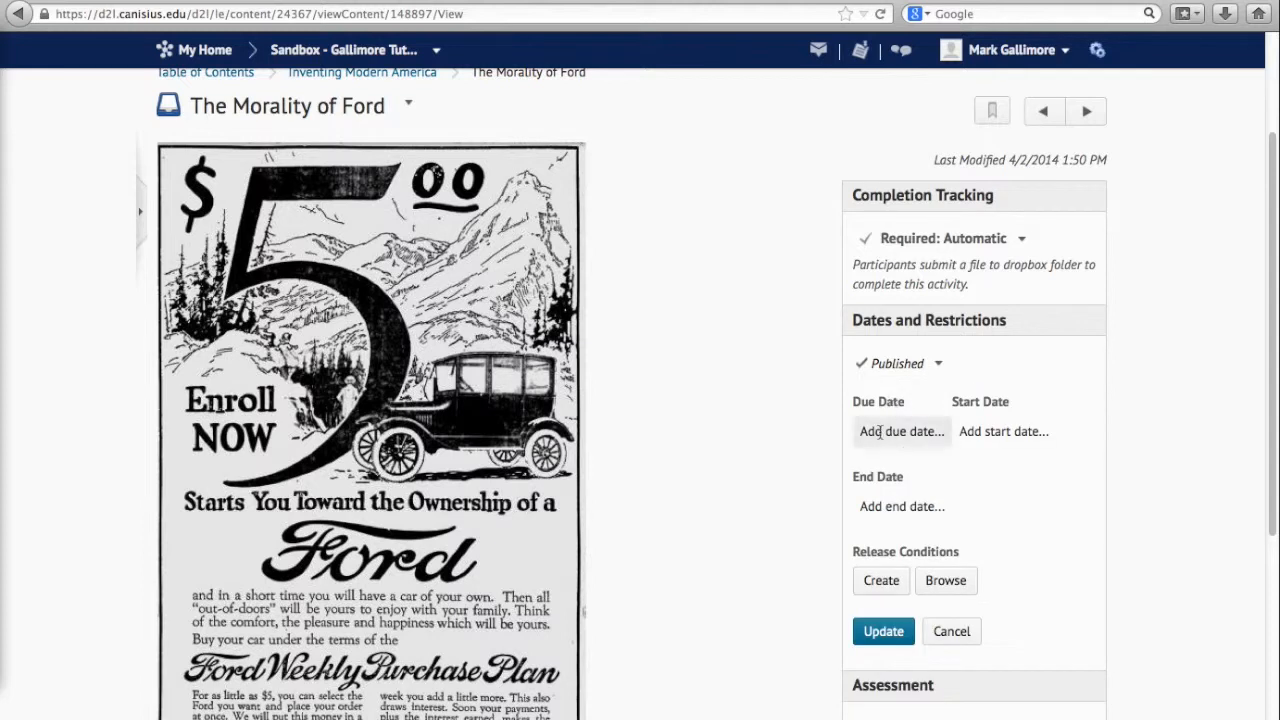
{"action": "left_click", "coordinate": [879, 431]}
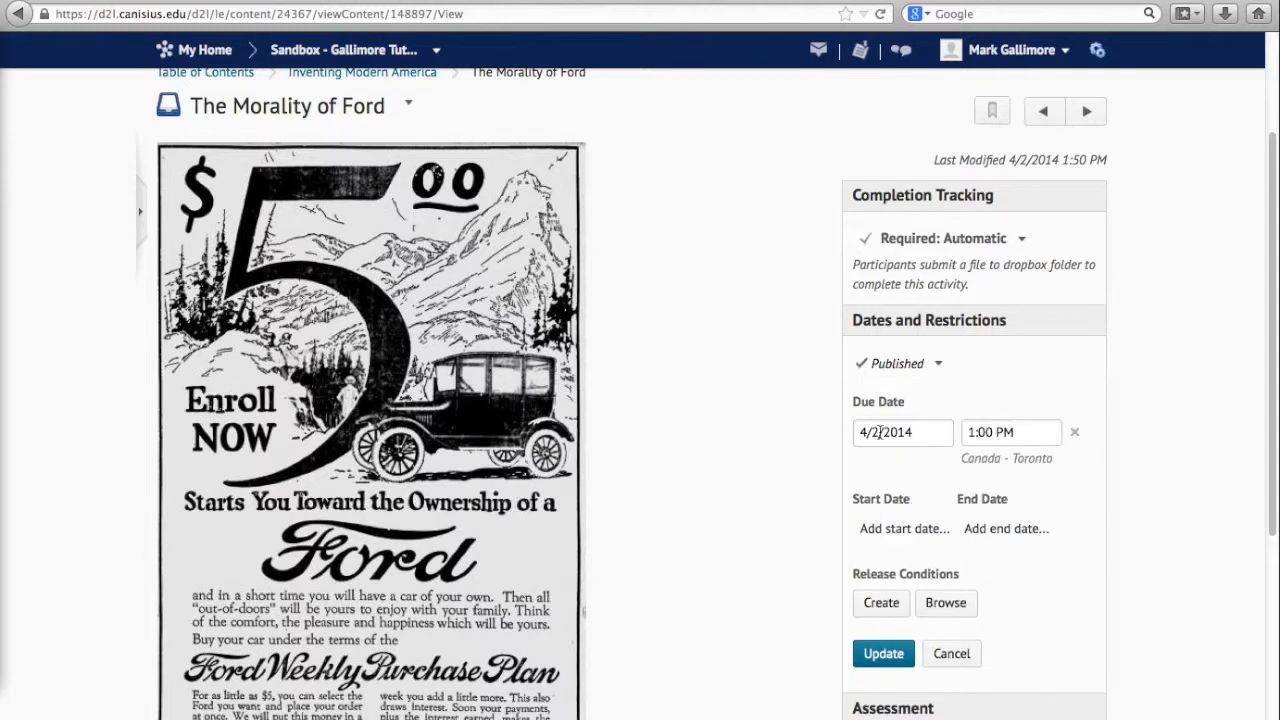
{"action": "left_click", "coordinate": [933, 432]}
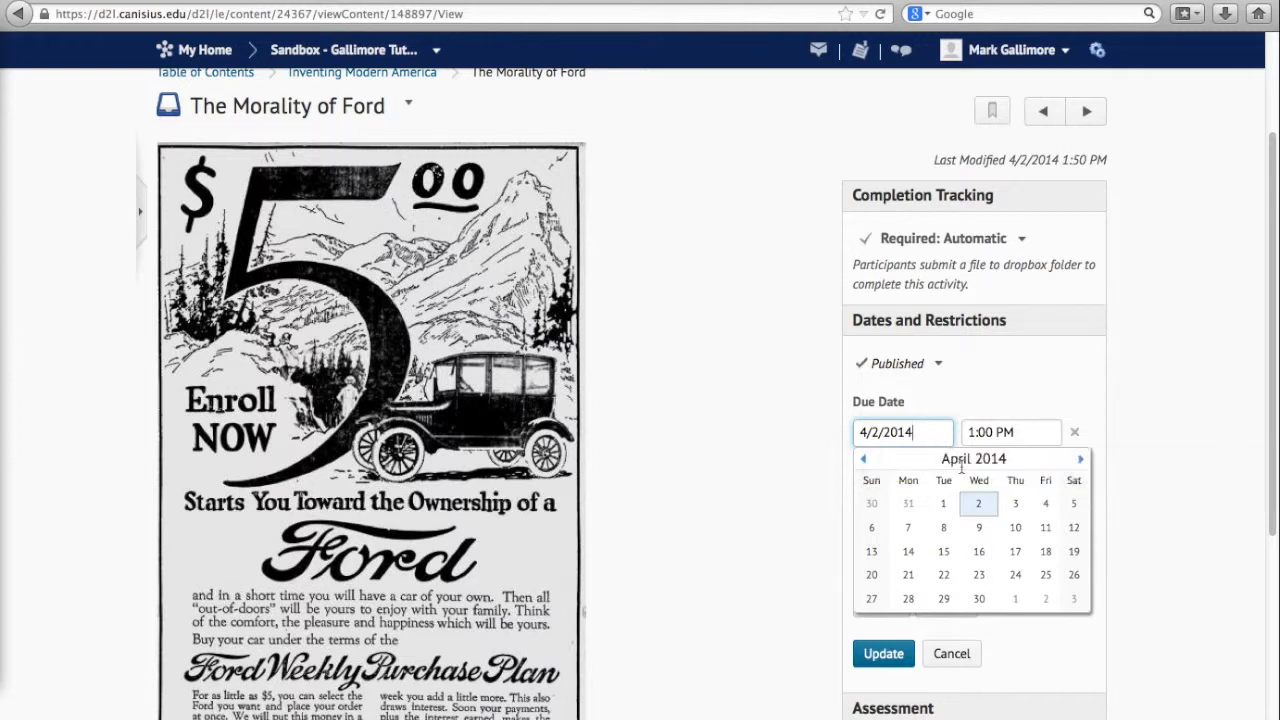
{"action": "left_click", "coordinate": [1046, 530]}
{"action": "left_click", "coordinate": [1030, 431]}
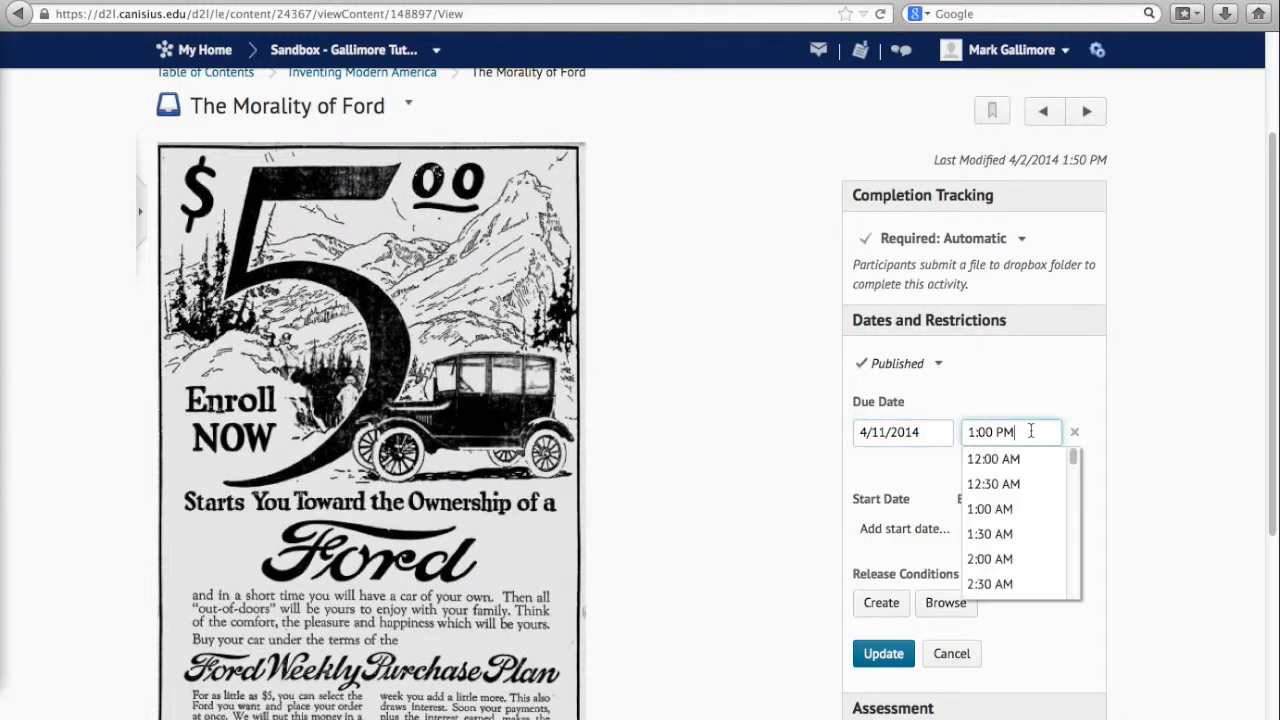
{"action": "scroll", "coordinate": [1029, 545], "scroll_direction": "down", "scroll_amount": 9}
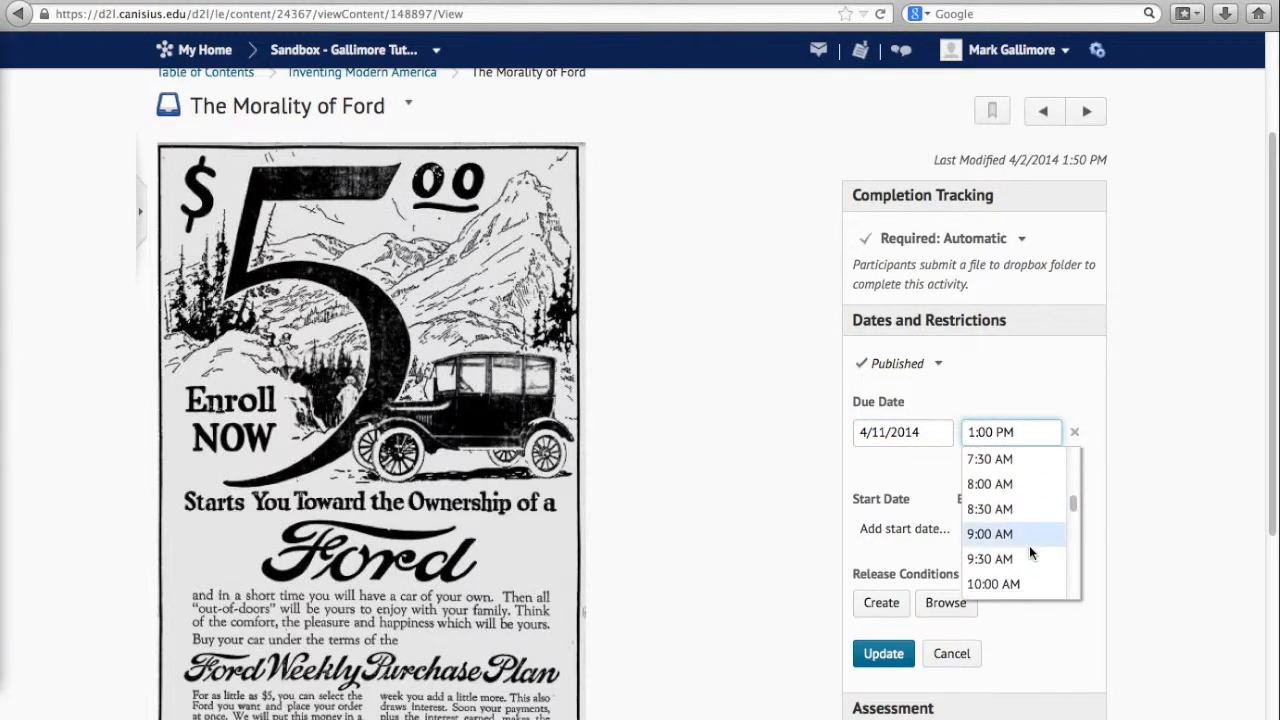
{"action": "scroll", "coordinate": [1029, 545], "scroll_direction": "down", "scroll_amount": 7}
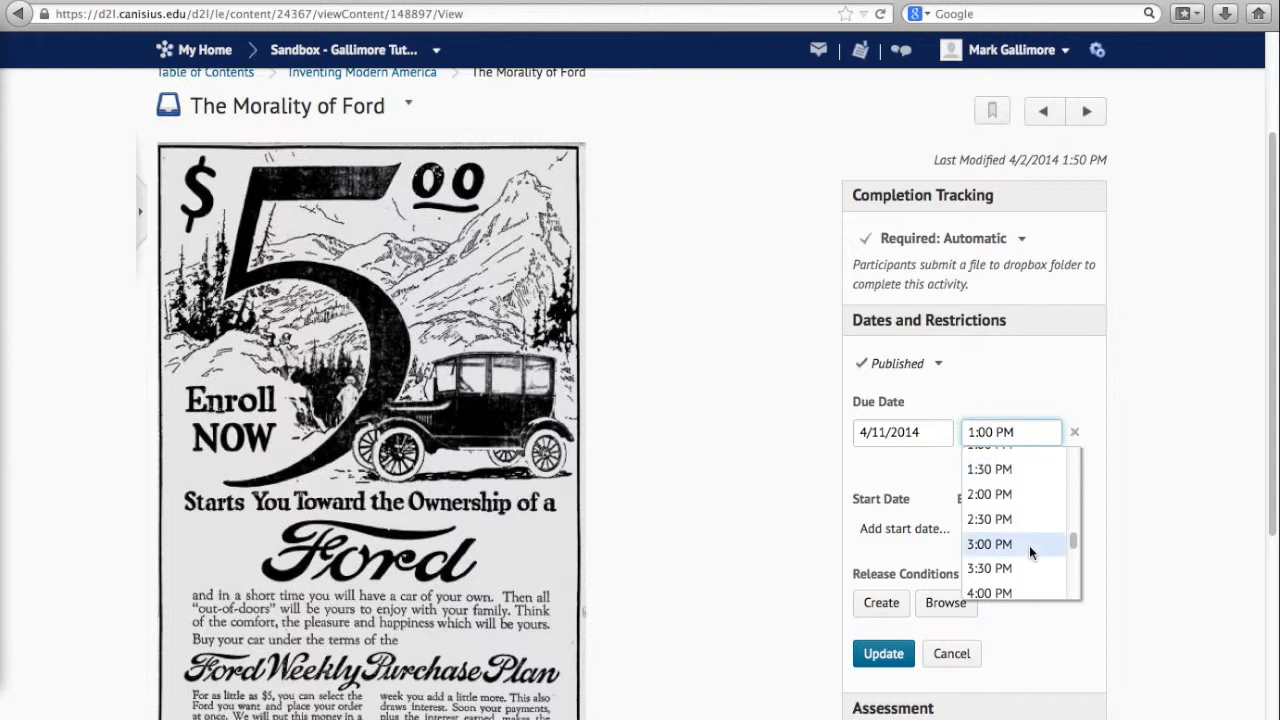
{"action": "left_click", "coordinate": [1030, 553]}
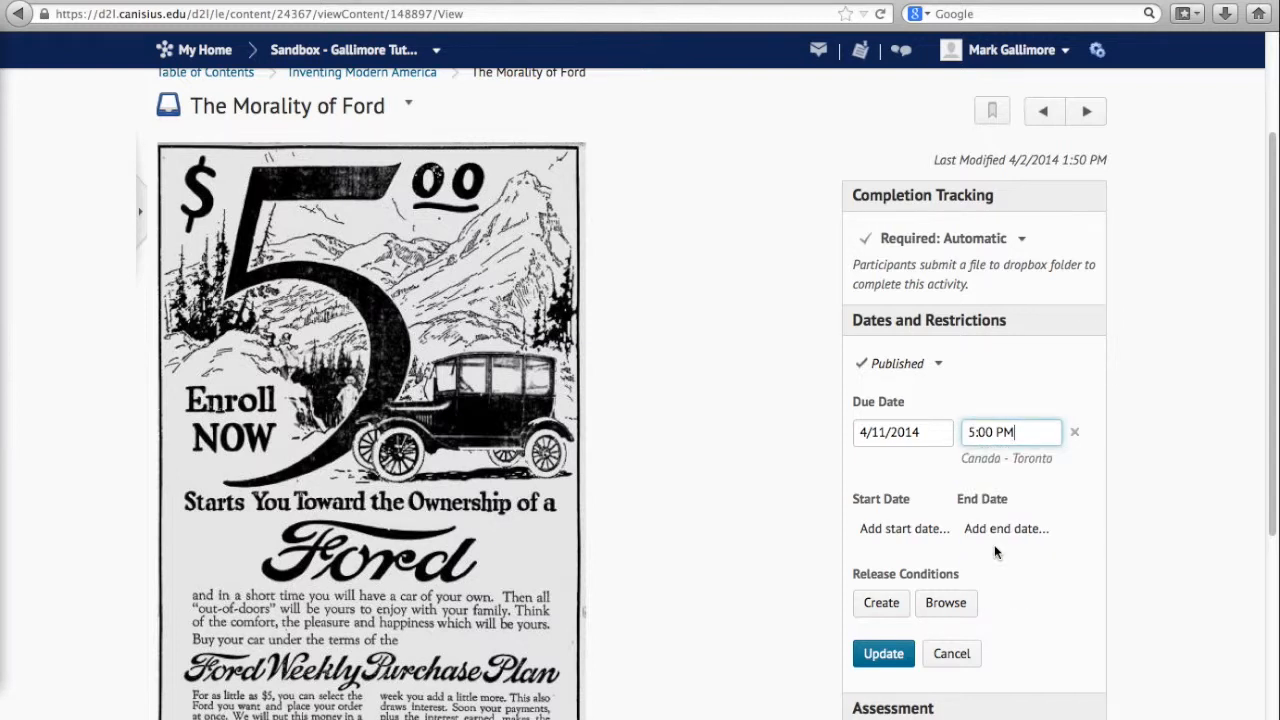
{"action": "left_click", "coordinate": [885, 654]}
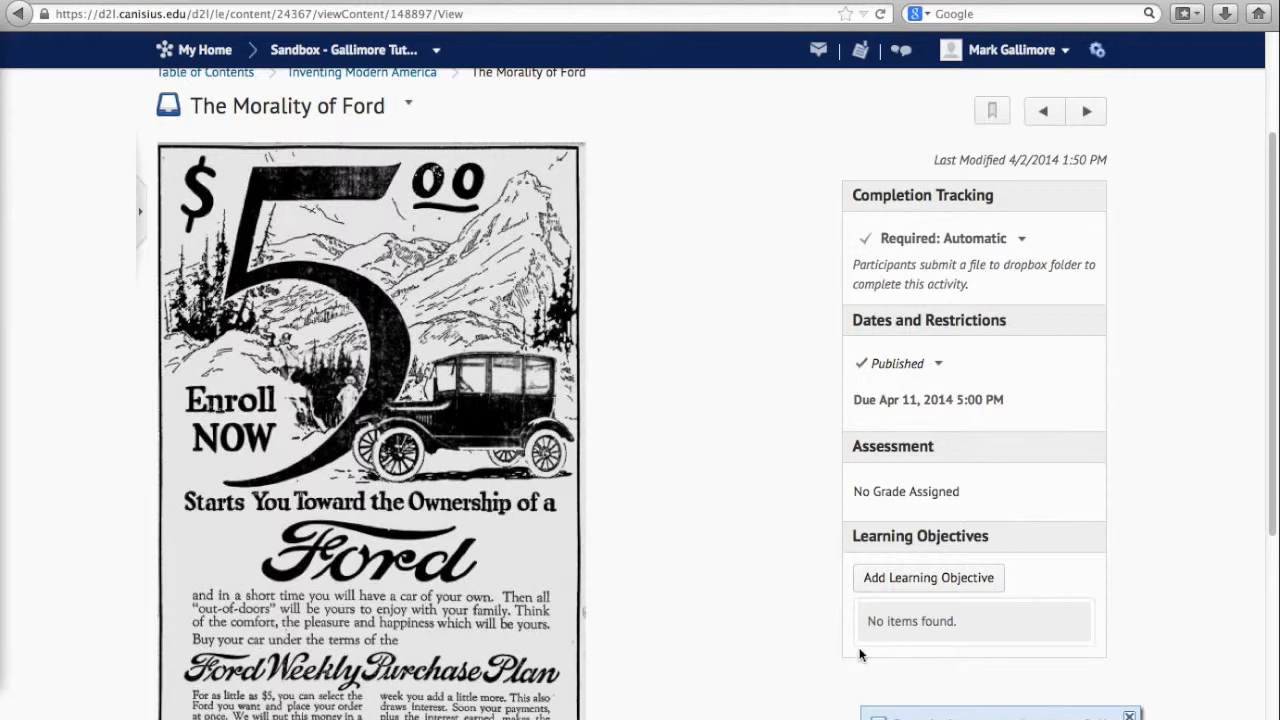
Review the assignment page, examining the image, the written instructions, the due date and the submission options
{"action": "scroll", "coordinate": [697, 653], "scroll_direction": "down", "scroll_amount": 2}
{"action": "scroll", "coordinate": [697, 653], "scroll_direction": "down", "scroll_amount": 5}
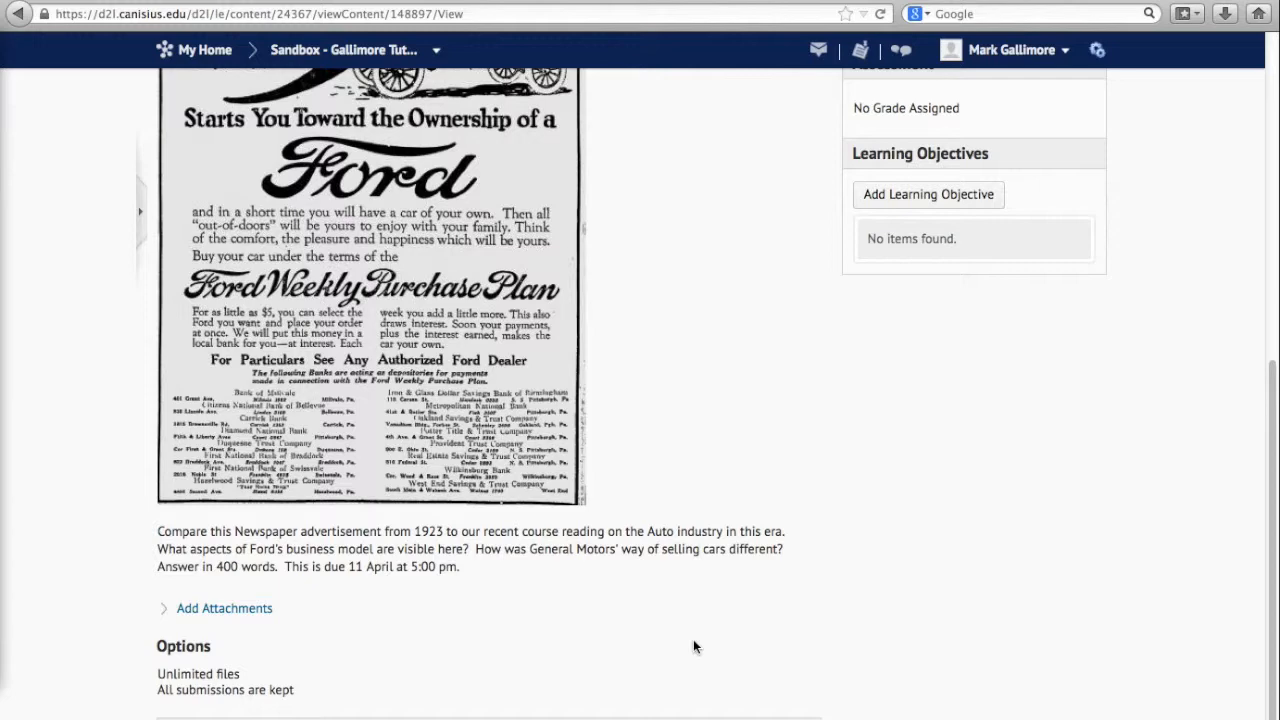
{"action": "scroll", "coordinate": [693, 646], "scroll_direction": "up", "scroll_amount": 2}
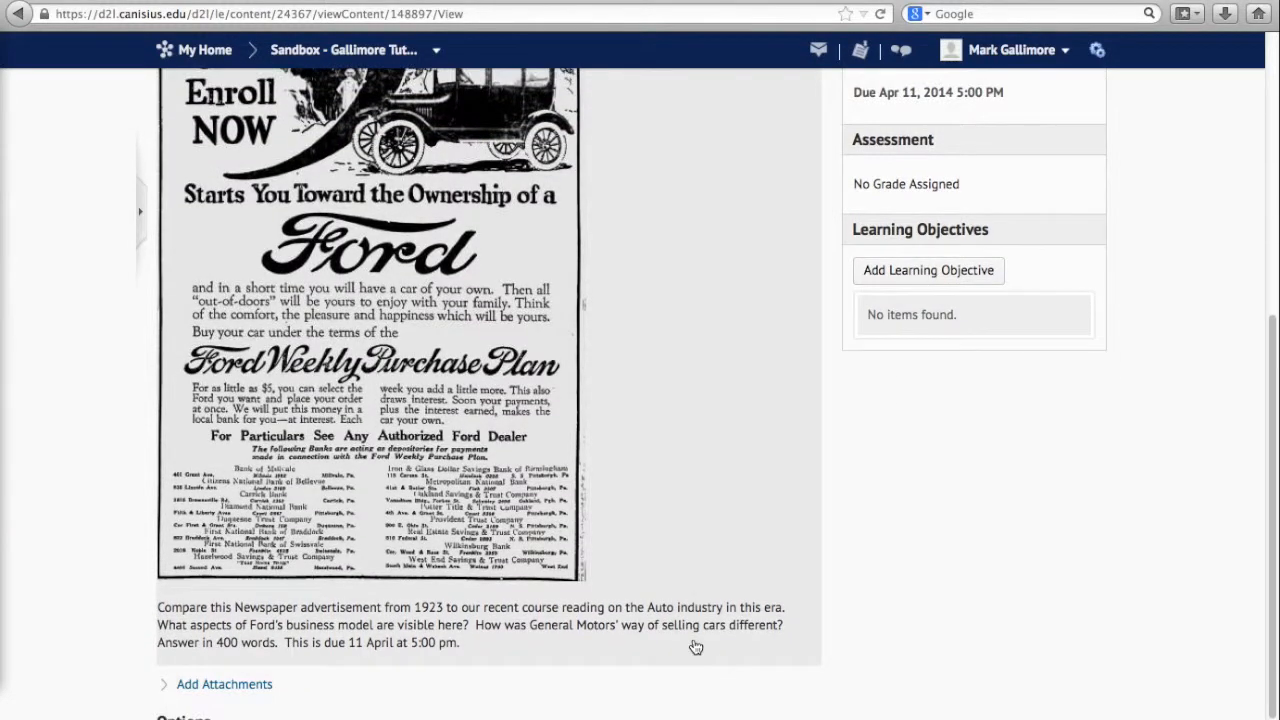
{"action": "scroll", "coordinate": [696, 647], "scroll_direction": "up", "scroll_amount": 5}
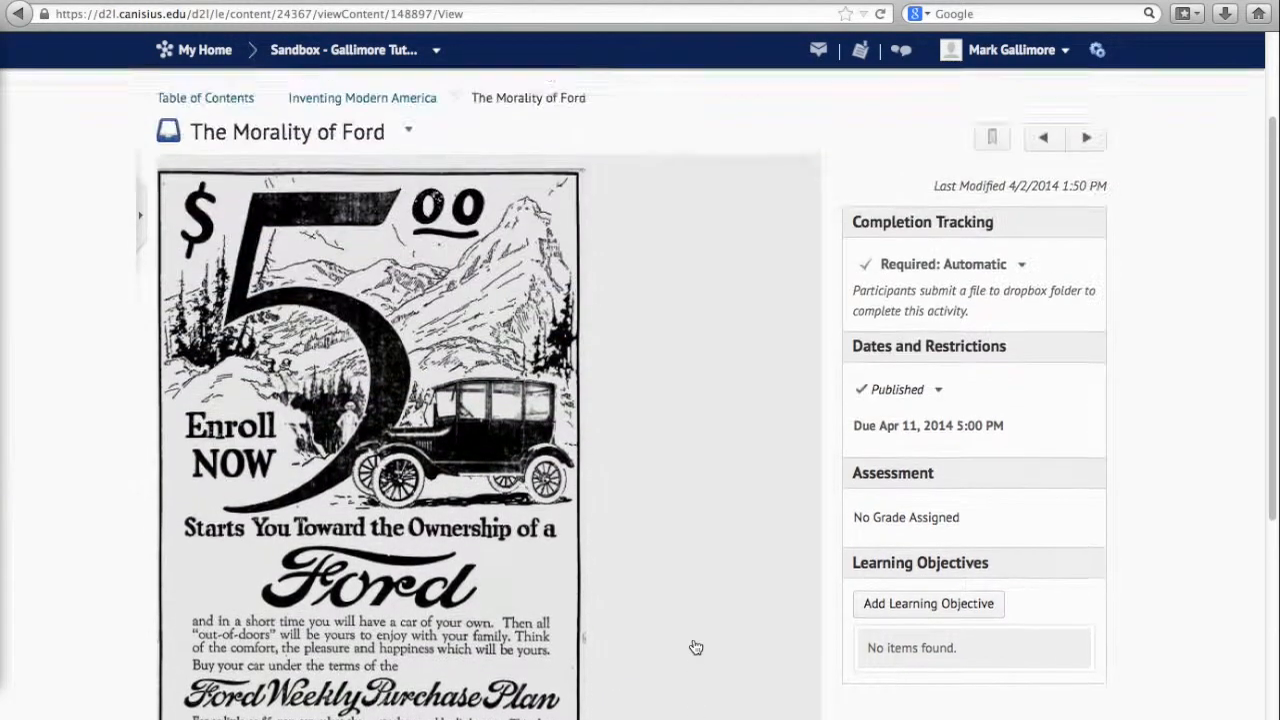
{"action": "scroll", "coordinate": [696, 647], "scroll_direction": "down", "scroll_amount": 4}
{"action": "scroll", "coordinate": [696, 647], "scroll_direction": "down", "scroll_amount": 4}
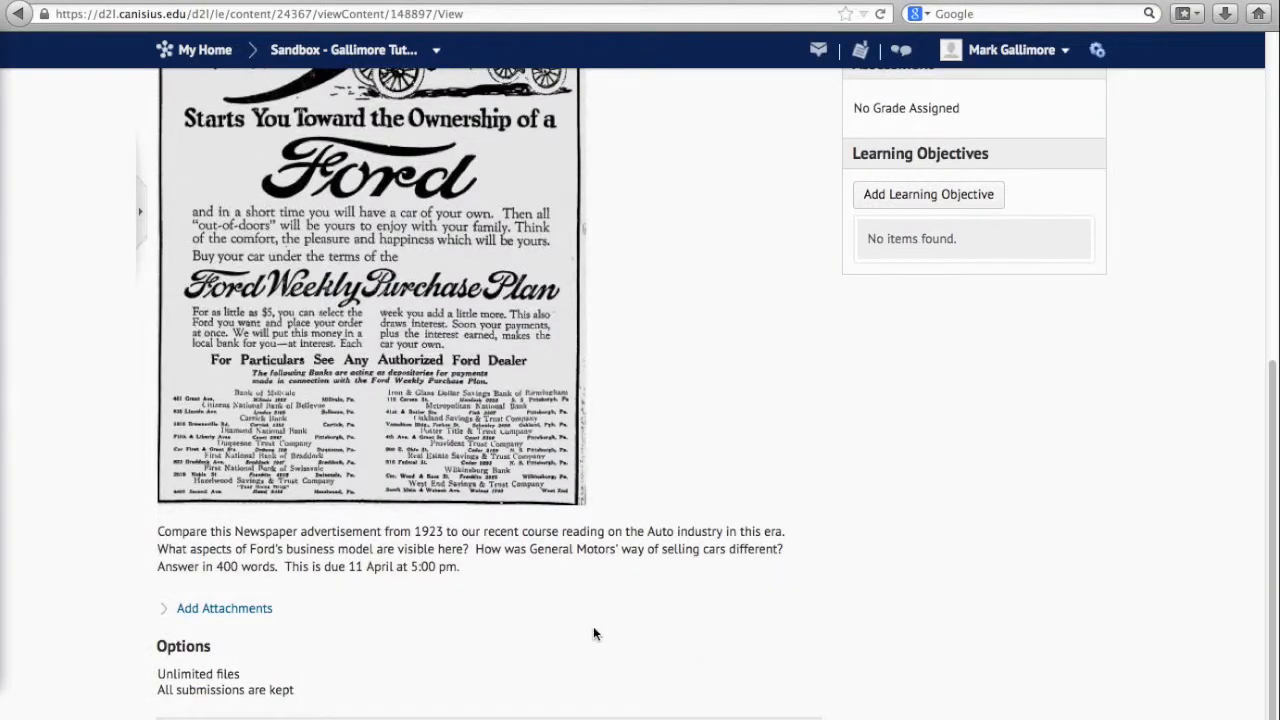